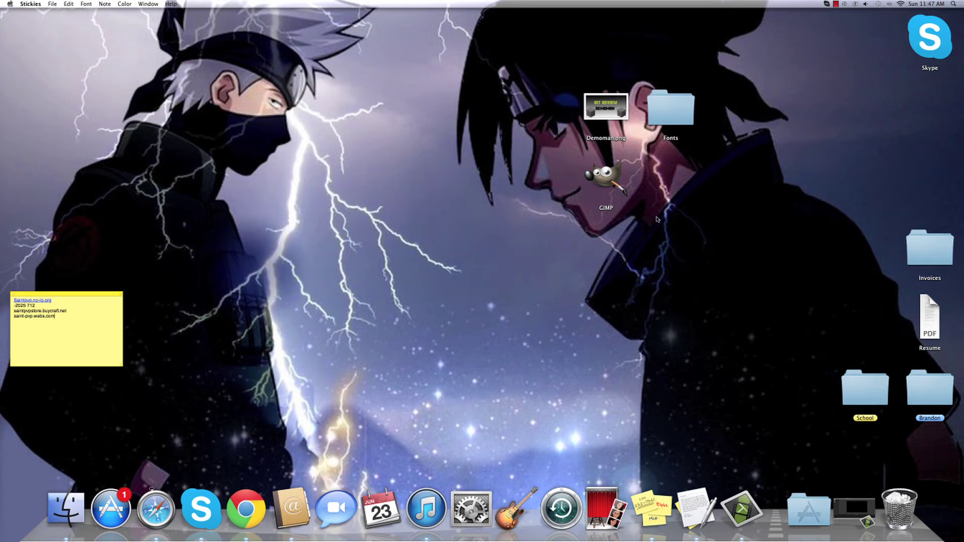
Rearrange the GIMP and other icons on the Finder desktop.
left_click(656, 192)
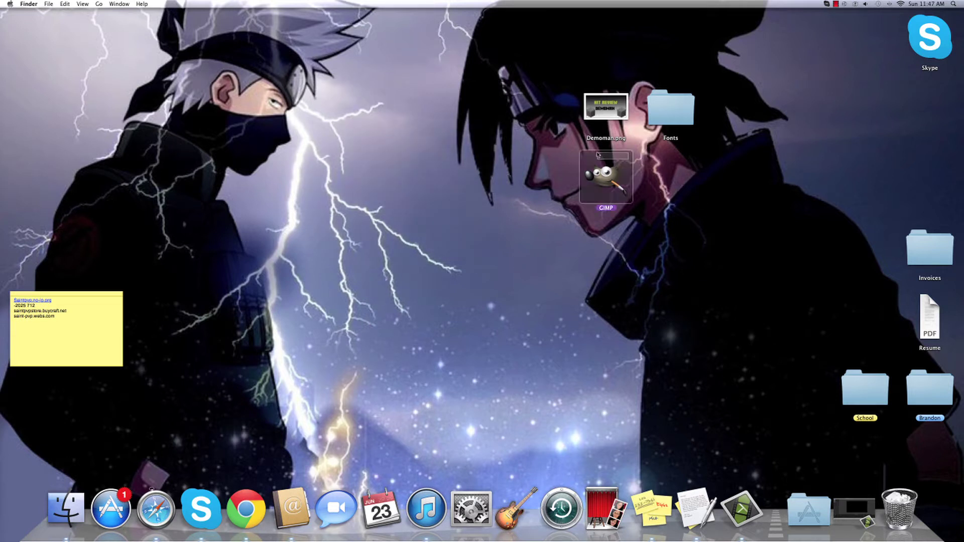
left_click_drag(543, 153, 510, 212)
left_click(490, 146)
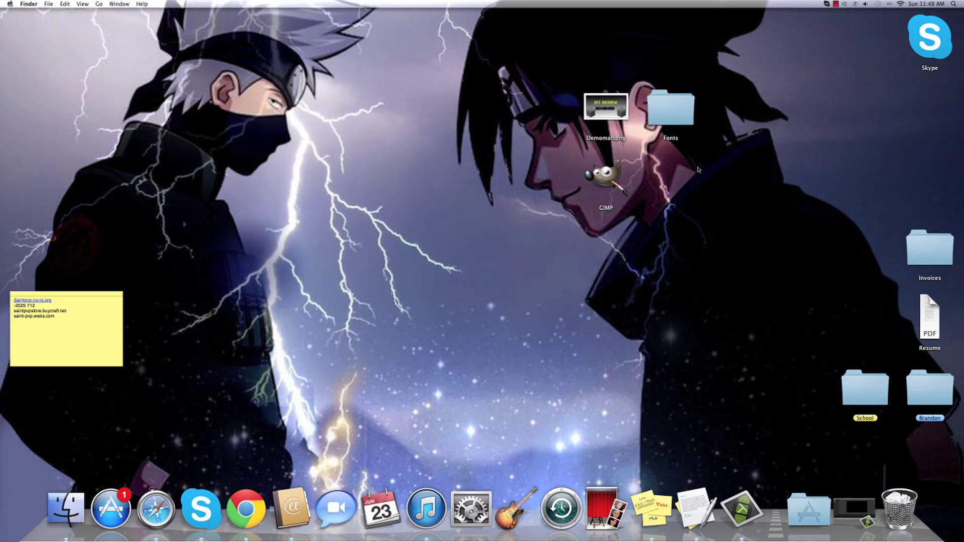
left_click_drag(630, 172, 721, 147)
View Demoman.png in Preview, enlarge it, then close the image.
double_click(606, 110)
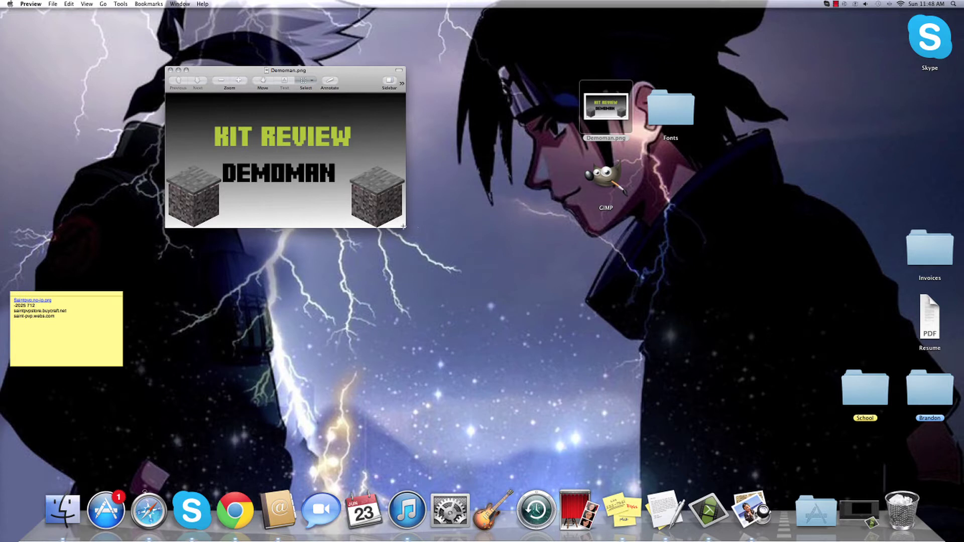
left_click_drag(403, 226, 617, 333)
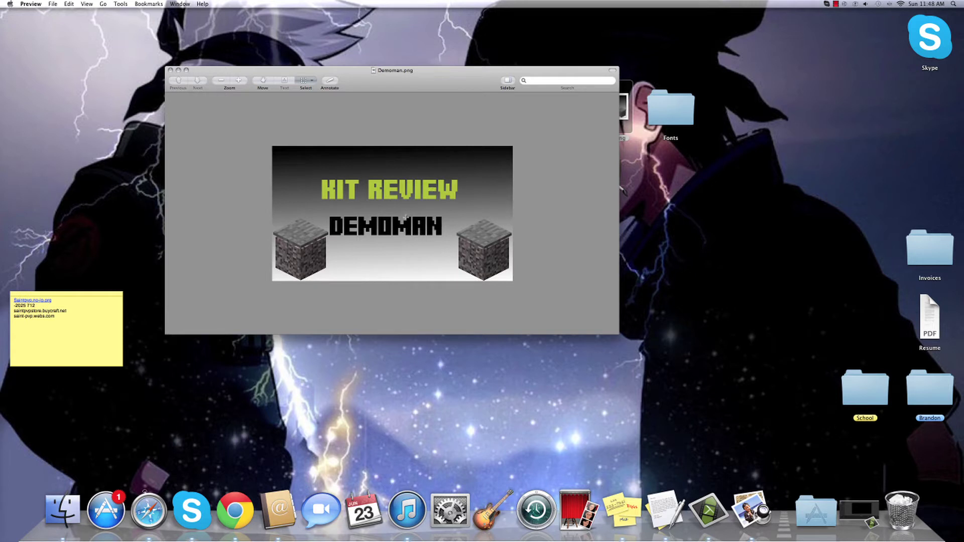
left_click(170, 71)
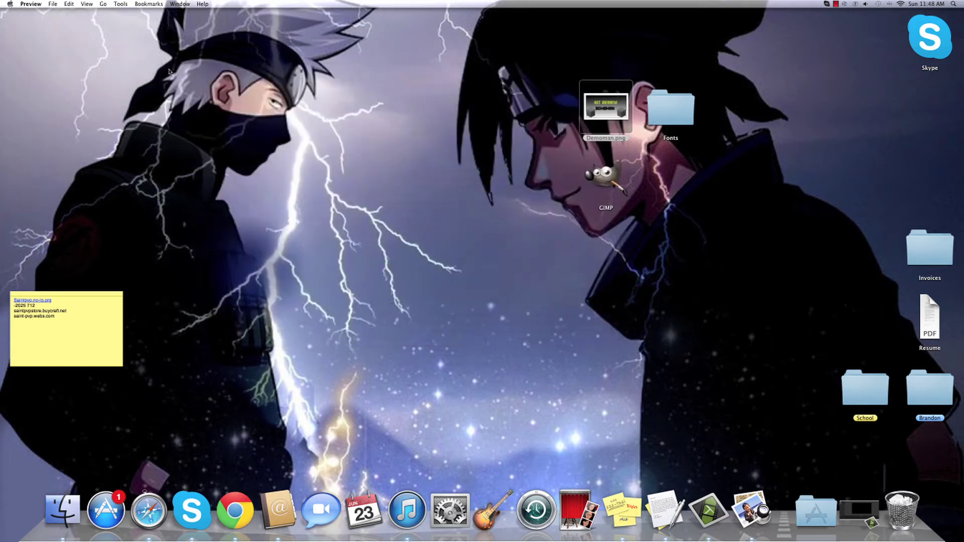
Launch GIMP and arrange the Fonts, GIMP and Demoman.png desktop icons.
left_click_drag(605, 107, 748, 198)
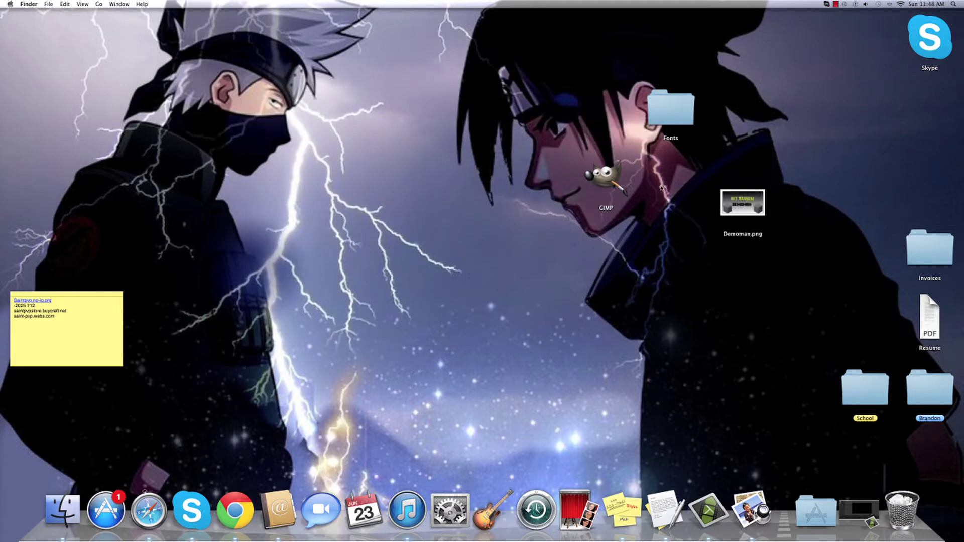
double_click(607, 176)
left_click_drag(671, 108, 674, 193)
left_click_drag(598, 186, 604, 203)
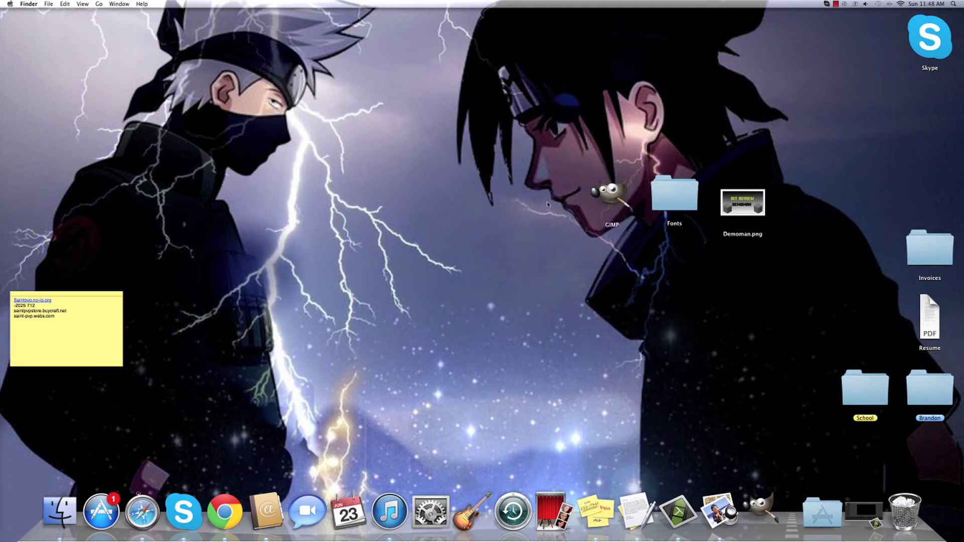
left_click_drag(734, 203, 731, 195)
left_click(633, 204)
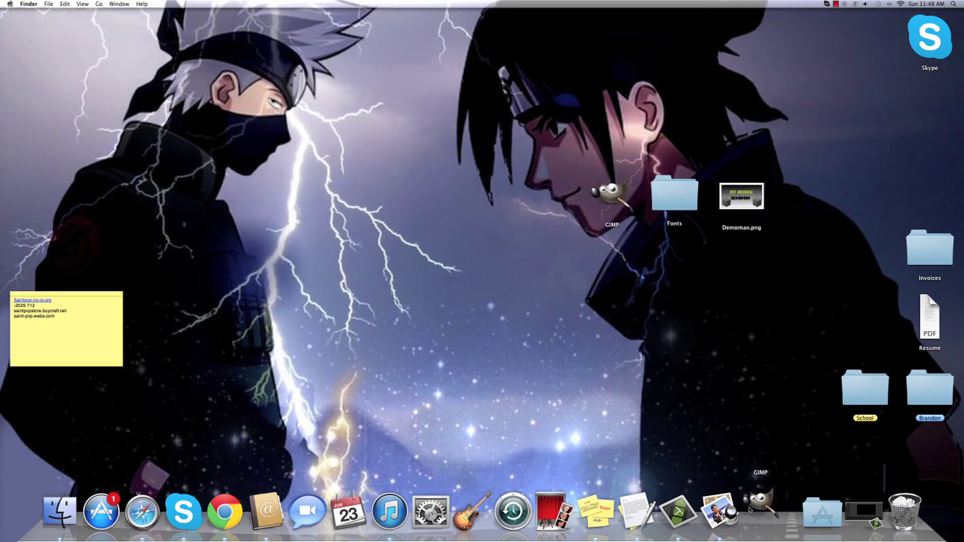
Quit Preview from its Dock menu and switch to GIMP.
right_click(718, 512)
left_click(722, 478)
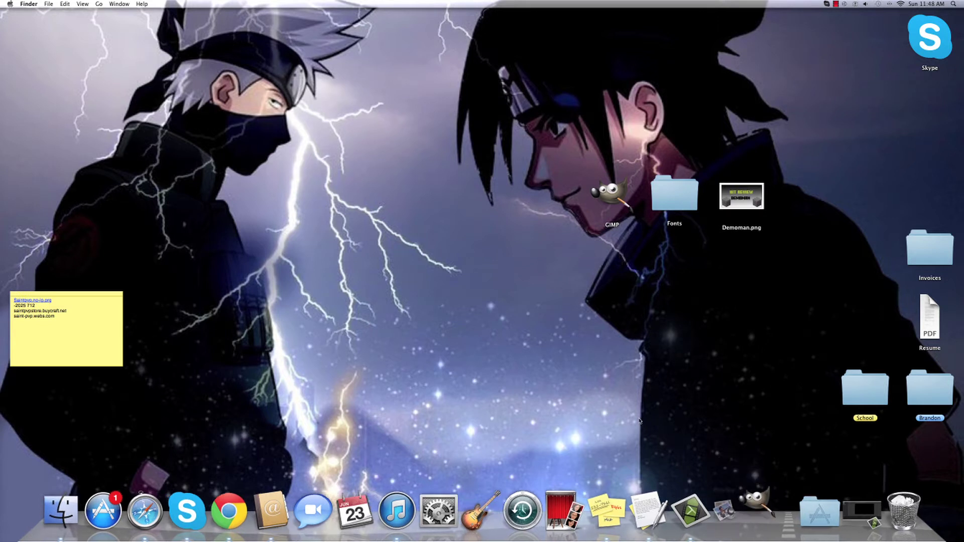
right_click(708, 514)
left_click(712, 476)
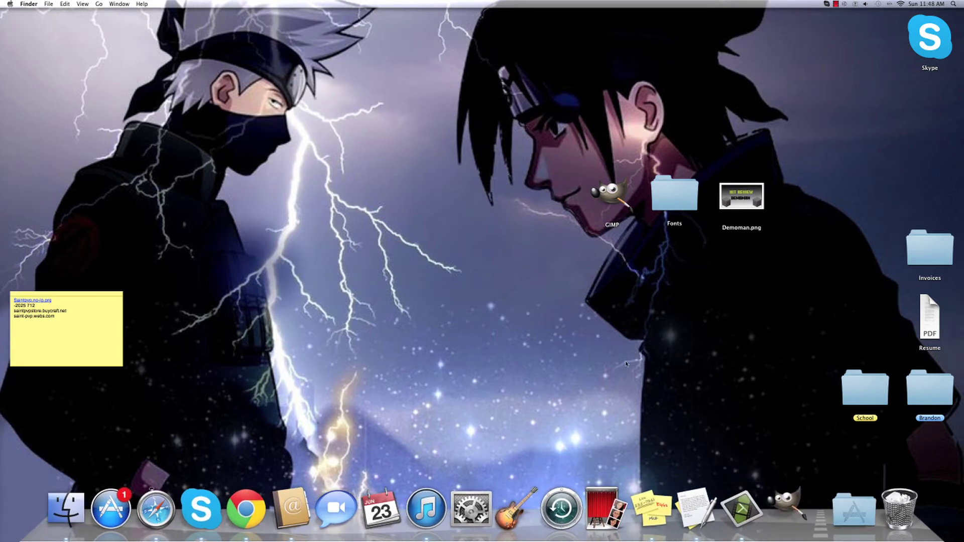
left_click(836, 4)
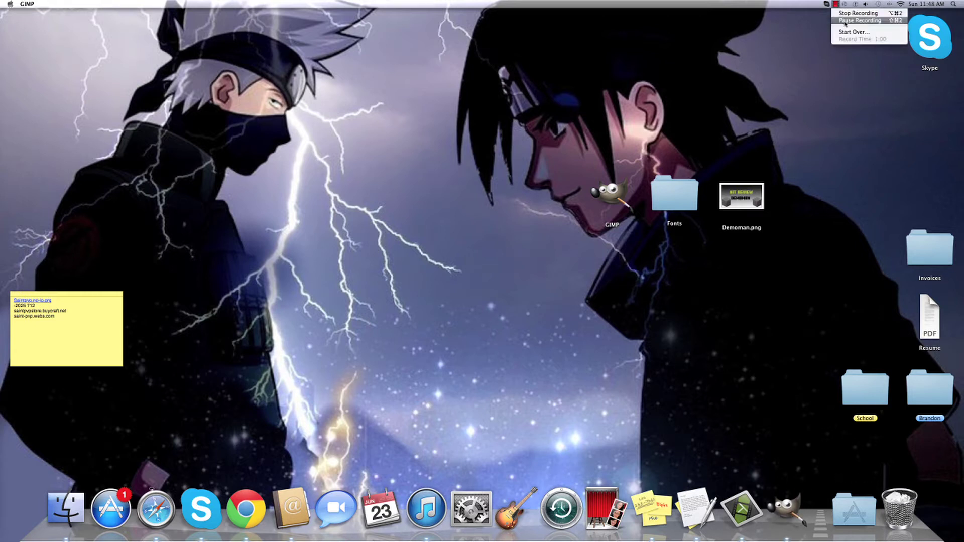
Create a new Untitled image with width 640 and height 360 px.
left_click(845, 21)
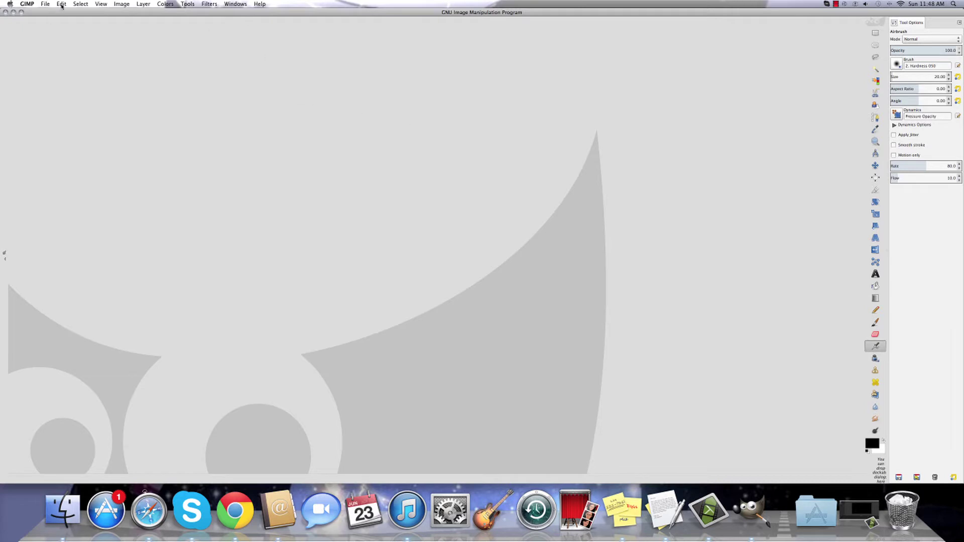
left_click(46, 4)
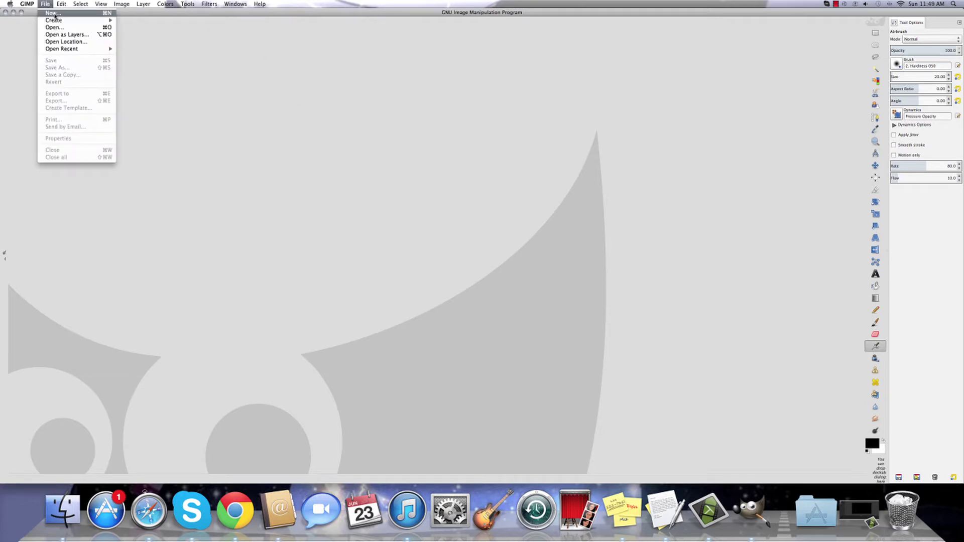
left_click(53, 13)
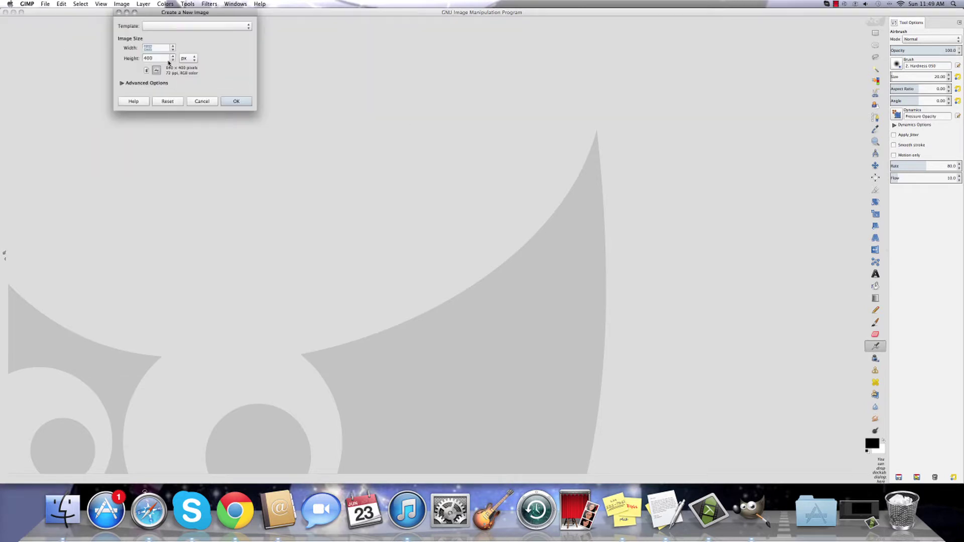
double_click(166, 58)
left_click(237, 101)
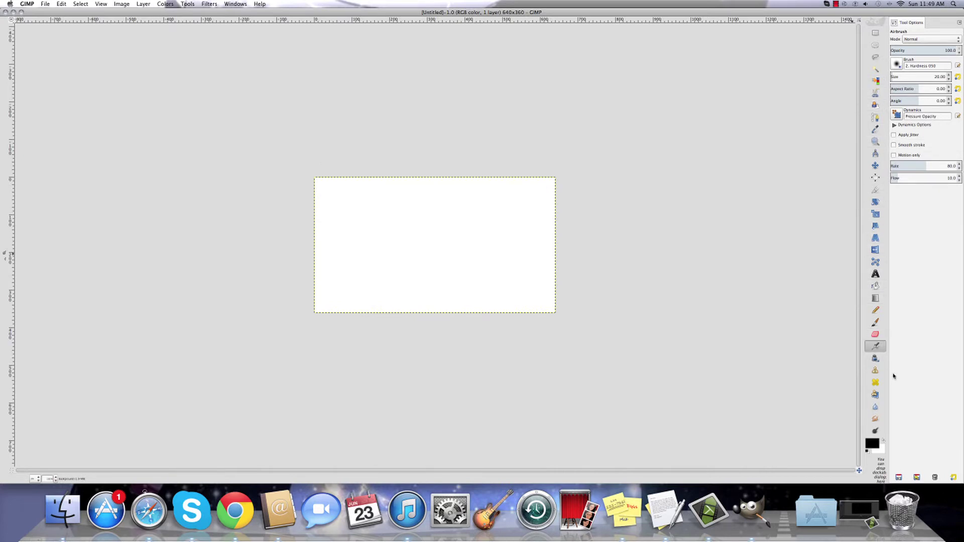
Drag an FG to BG (RGB) black-to-white gradient down the canvas.
left_click(876, 298)
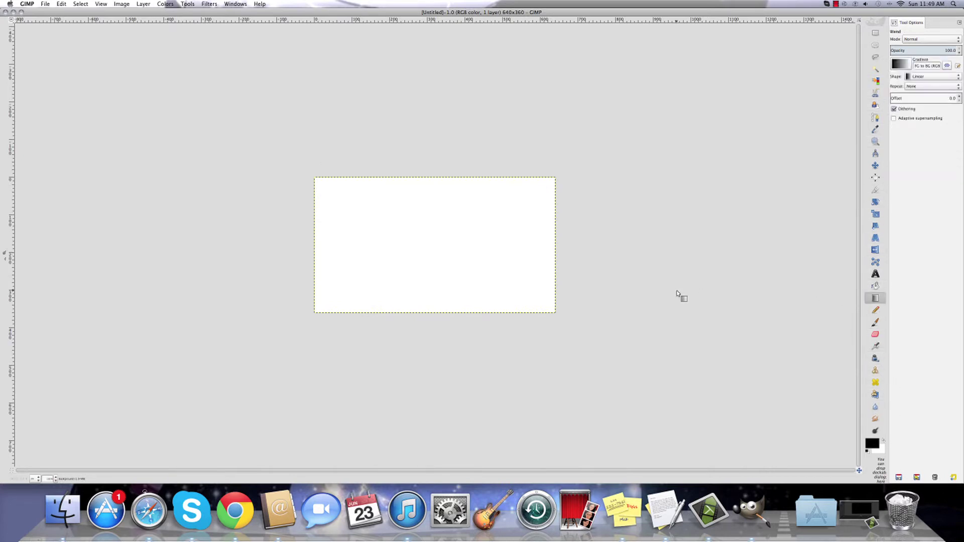
left_click(909, 66)
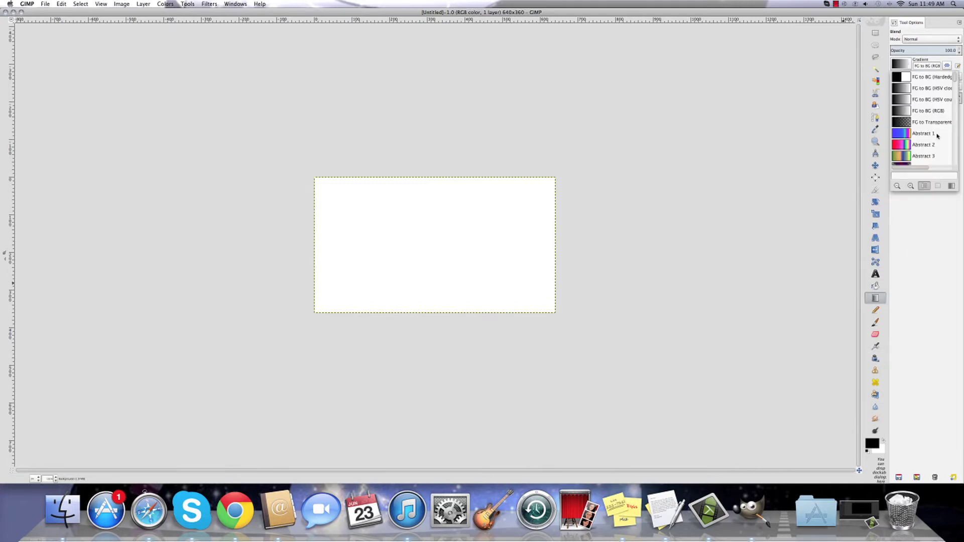
scroll(924, 125, "up", 5)
key("Escape")
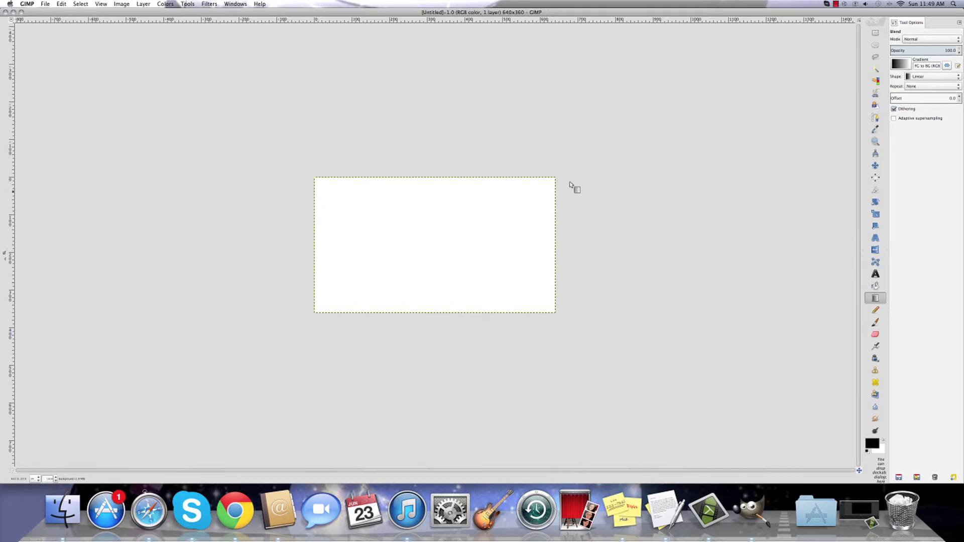
left_click_drag(429, 177, 435, 324)
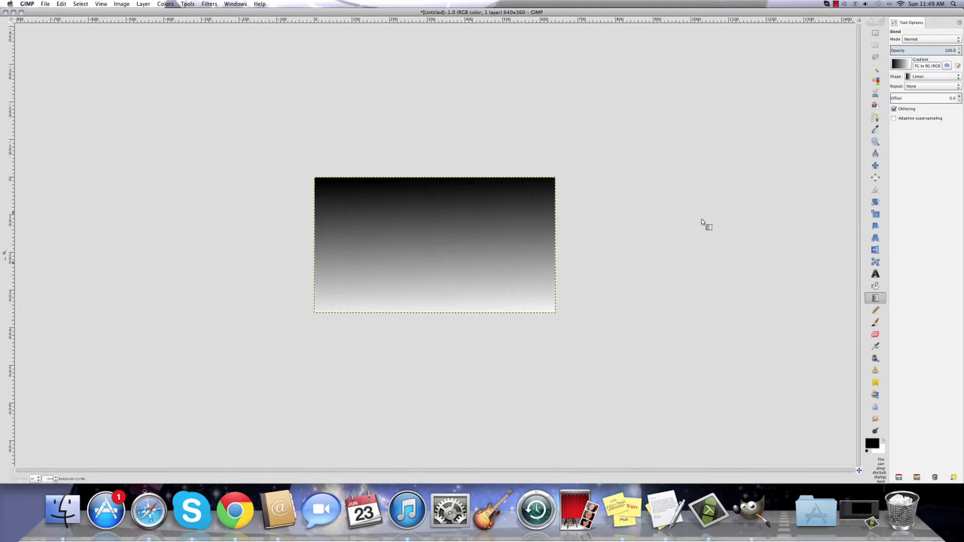
left_click(875, 273)
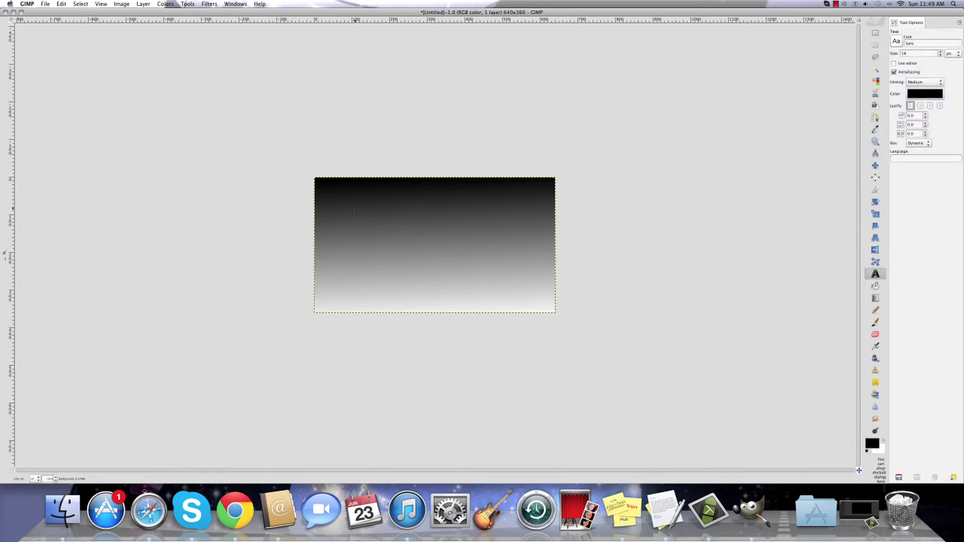
Draw a text box across the banner's middle and choose the Minercraftory font.
left_click_drag(344, 231, 527, 278)
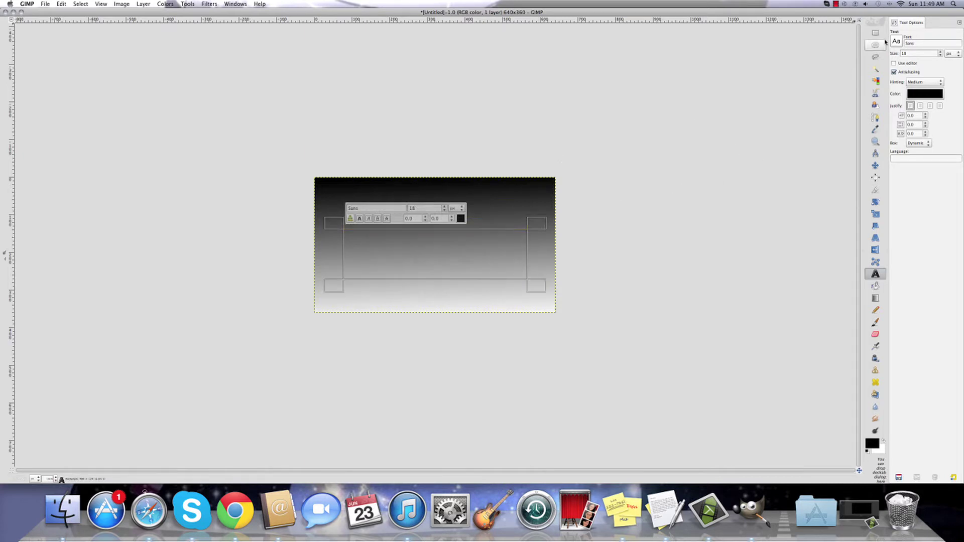
left_click(910, 43)
scroll(923, 75, "down", 10)
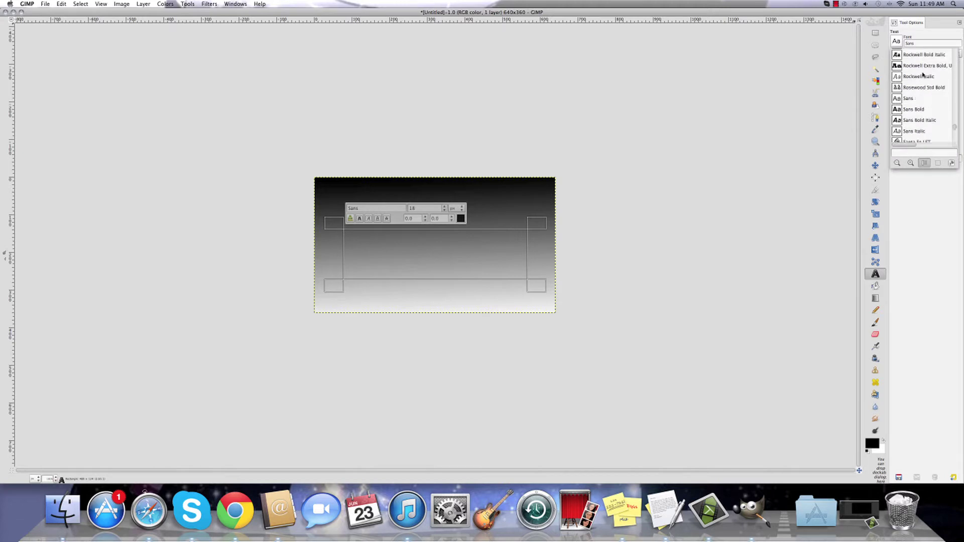
scroll(923, 74, "up", 5)
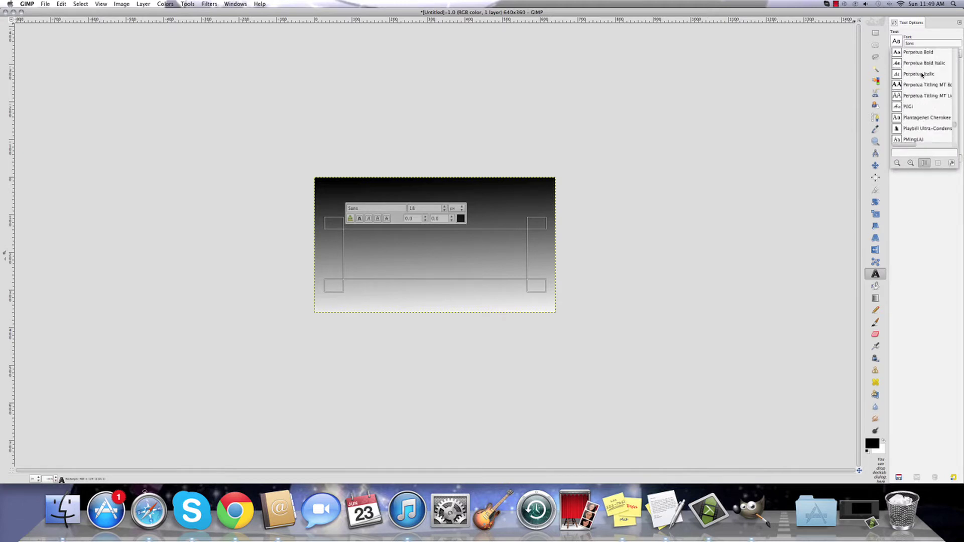
scroll(918, 68, "up", 5)
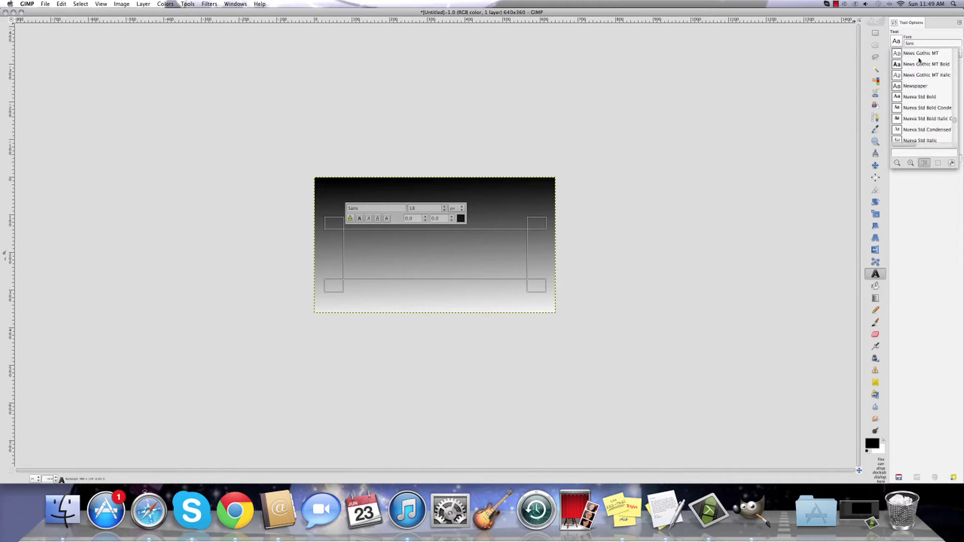
scroll(918, 63, "up", 5)
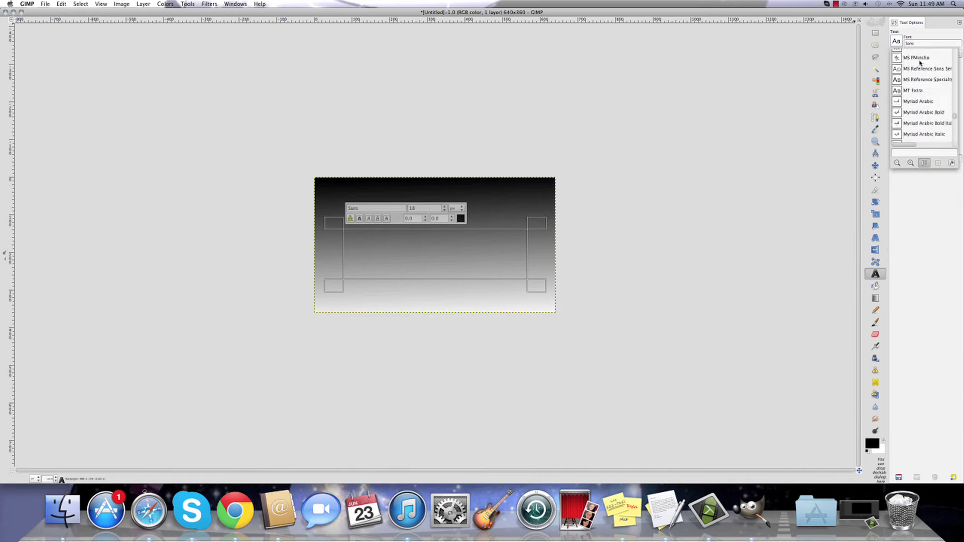
scroll(920, 65, "up", 5)
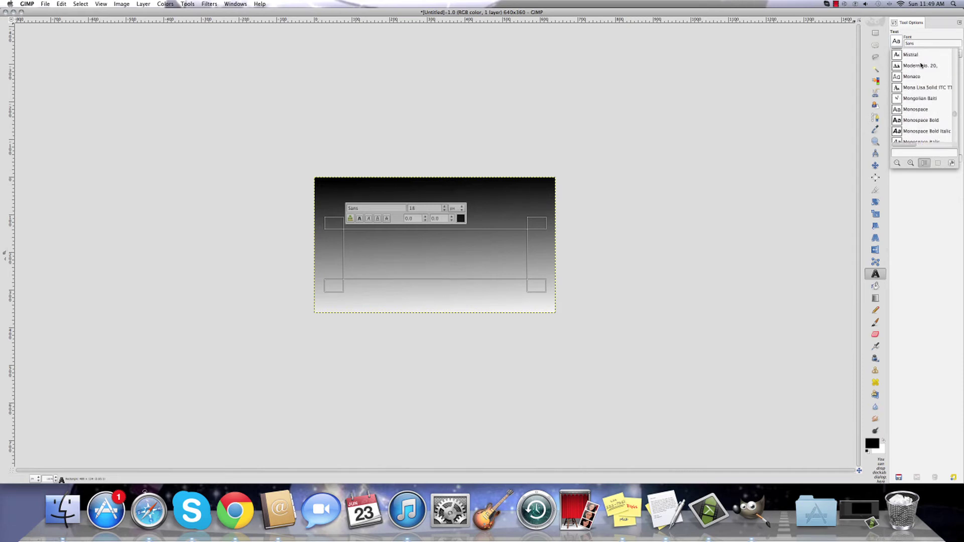
scroll(921, 66, "up", 2)
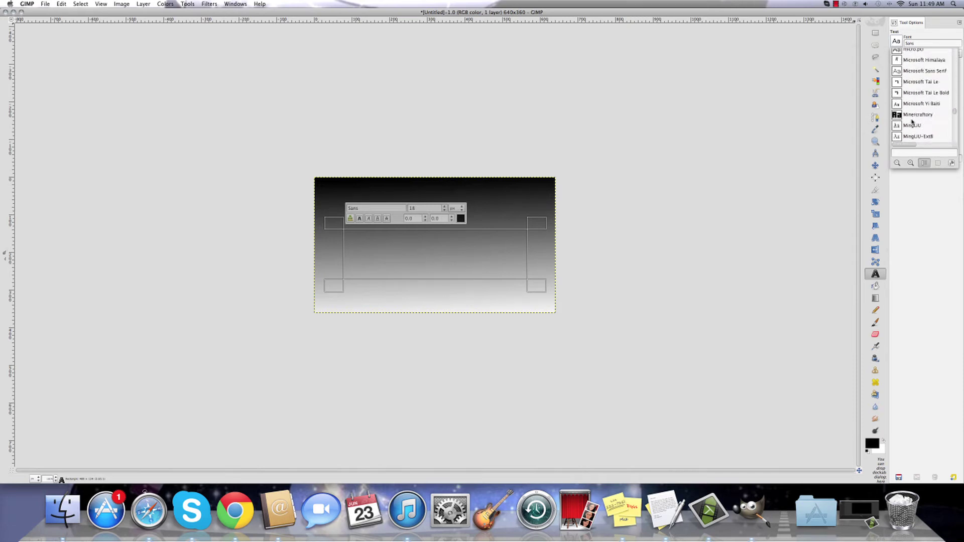
left_click(913, 122)
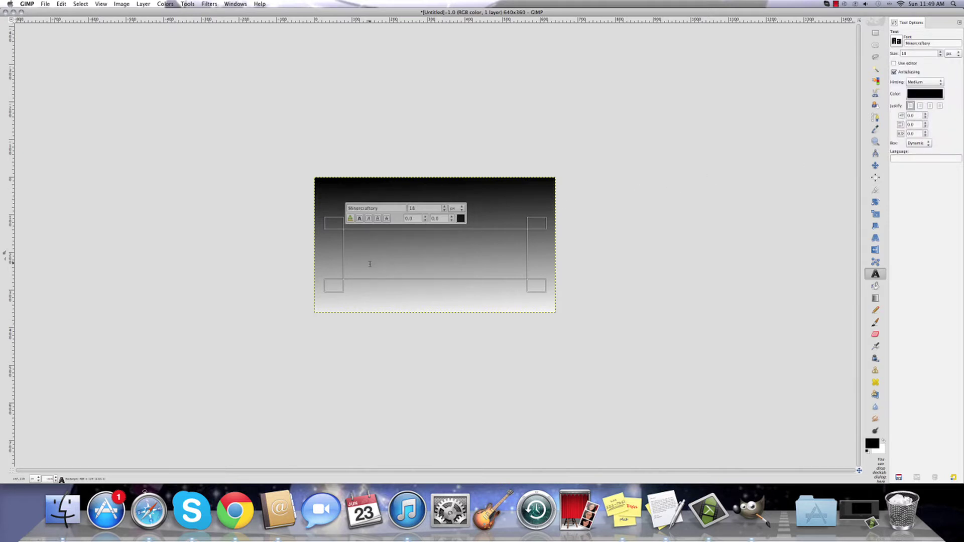
Type EXAMPLE and raise its size to 86 px so it fits one line.
type("T")
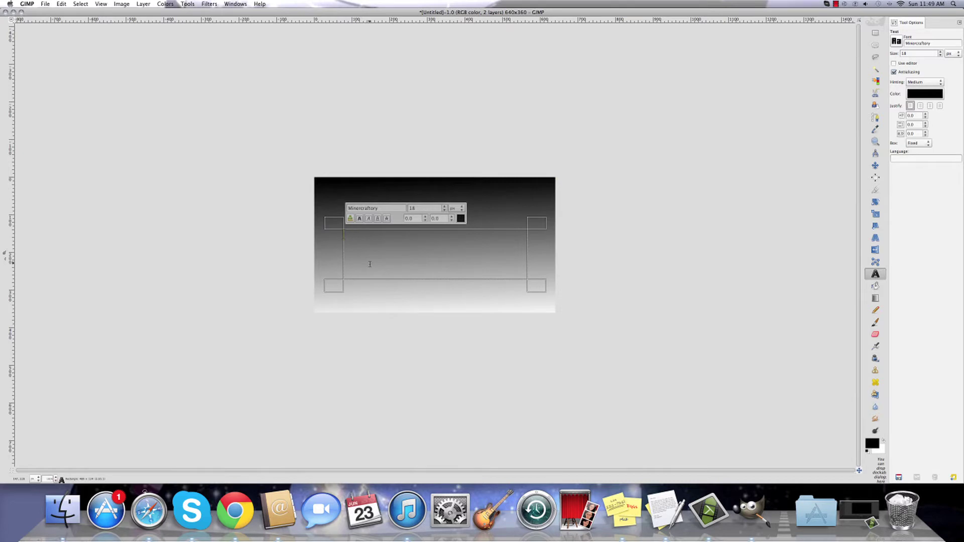
type("XAMP")
key("shift+Left")
key("shift+Left")
key("shift+Left")
key("shift+Left")
key("shift+Left")
key("shift+Left")
key("shift+Left")
left_click(442, 206)
left_click(442, 207)
left_click(443, 206)
left_click(443, 206)
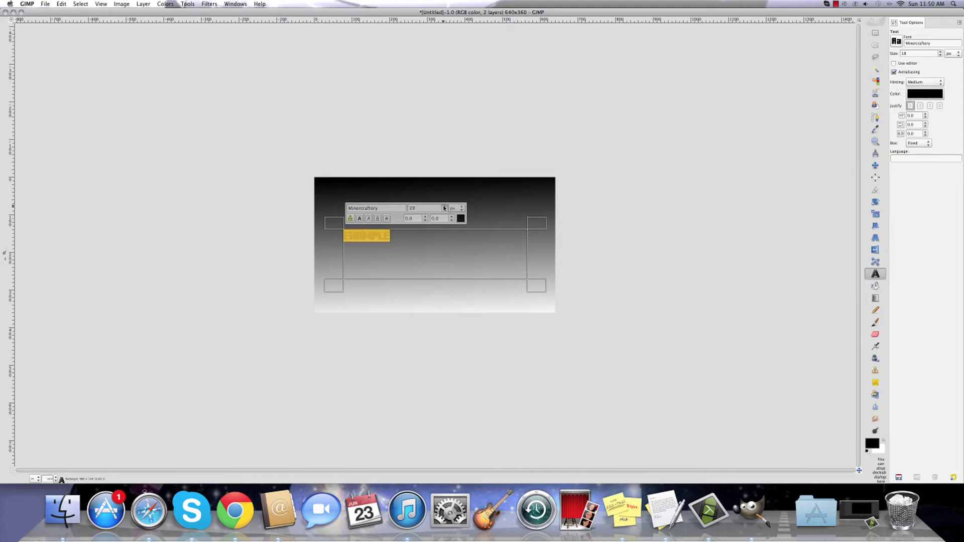
left_click(443, 208)
left_click(443, 207)
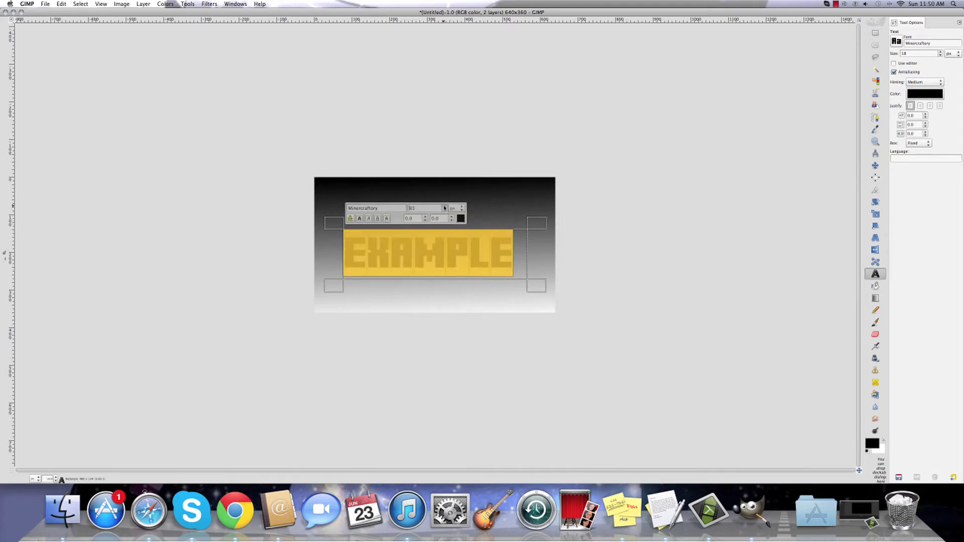
left_click(444, 207)
left_click(444, 207)
left_click(443, 206)
left_click(444, 207)
left_click(444, 207)
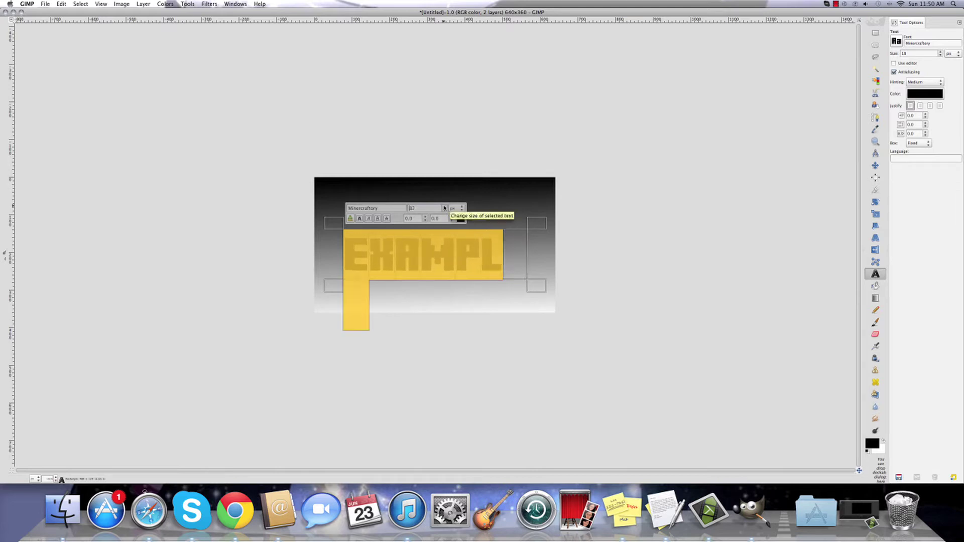
left_click(445, 210)
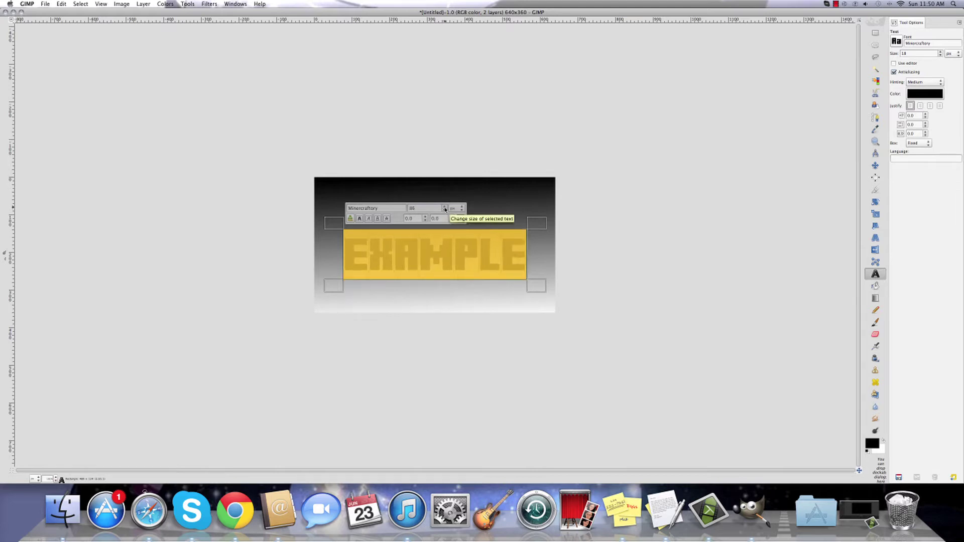
left_click(579, 182)
left_click(875, 165)
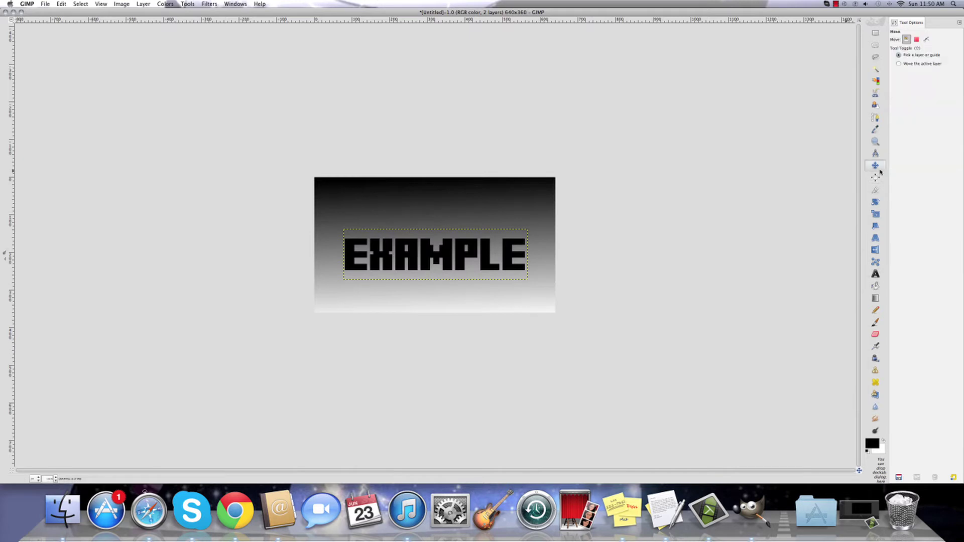
Move the EXAMPLE text layer higher on the banner.
left_click_drag(449, 249, 447, 224)
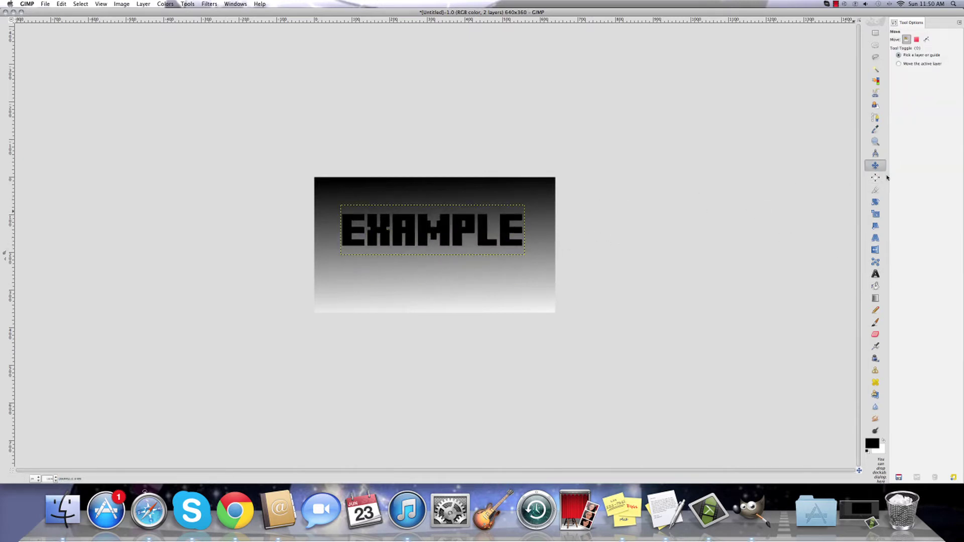
key("t")
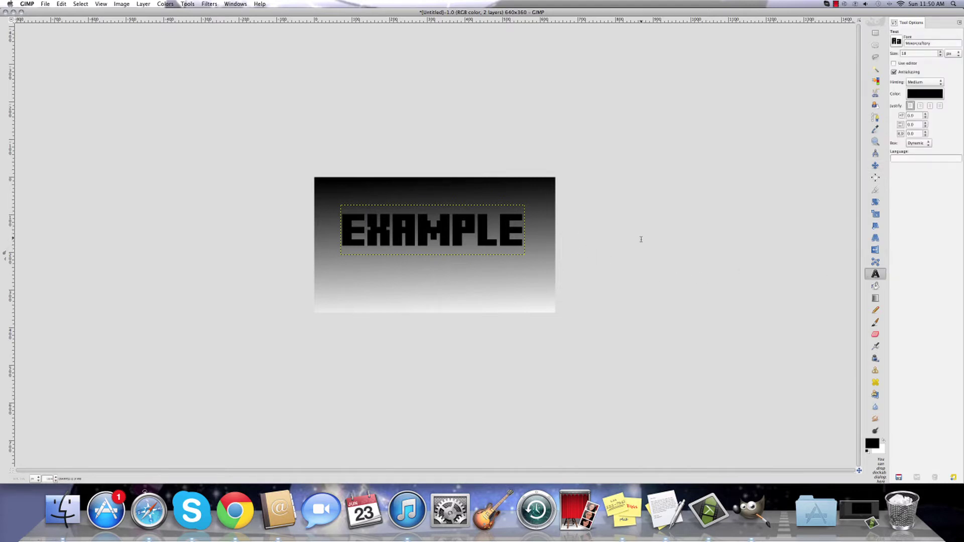
key("m")
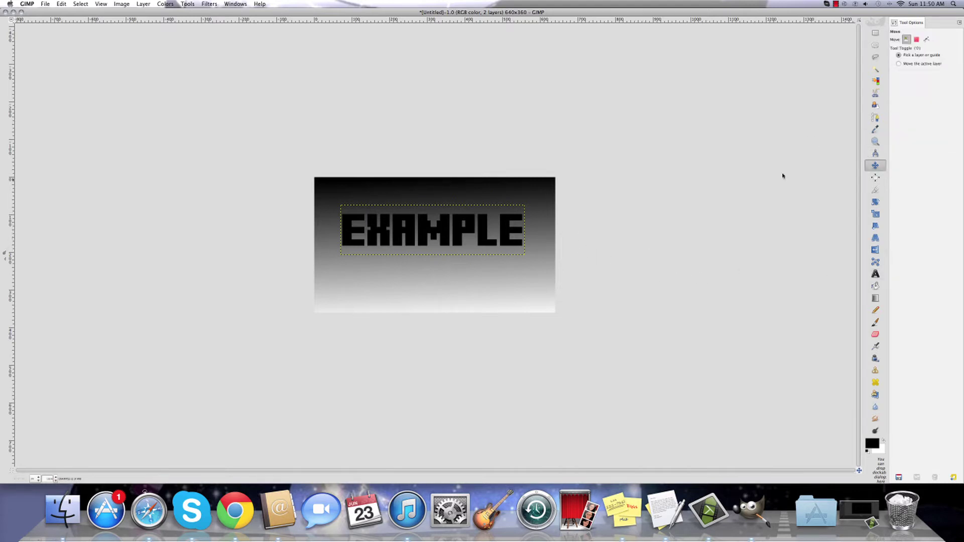
key("t")
Recolour the selected EXAMPLE text blue (2263c8).
left_click_drag(522, 225, 309, 225)
left_click(459, 194)
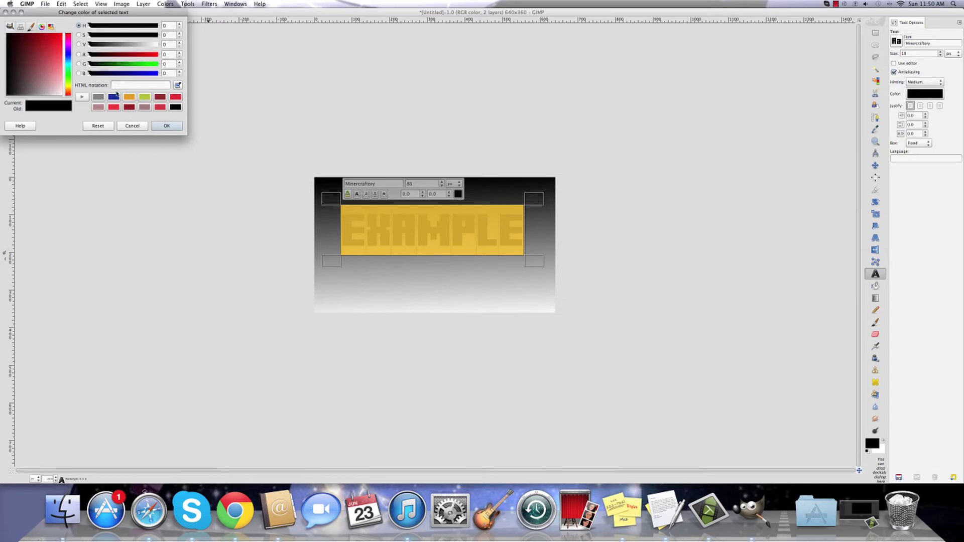
left_click_drag(70, 64, 68, 60)
left_click(50, 45)
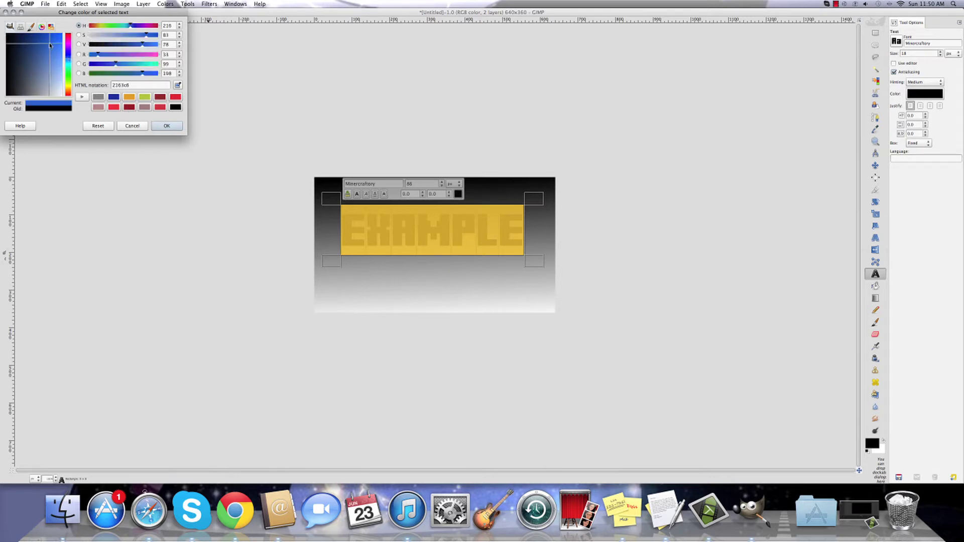
left_click(167, 126)
left_click(219, 132)
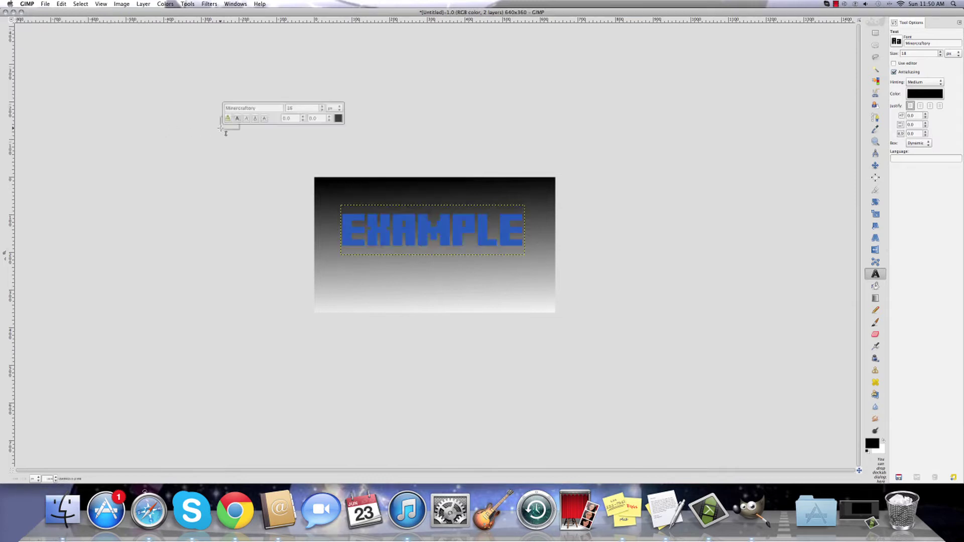
left_click(522, 228)
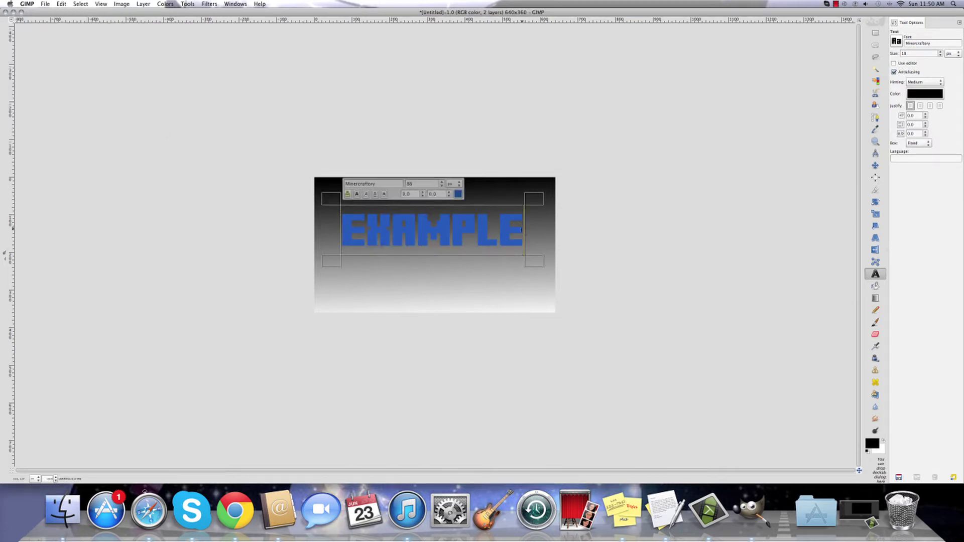
left_click_drag(522, 230, 320, 232)
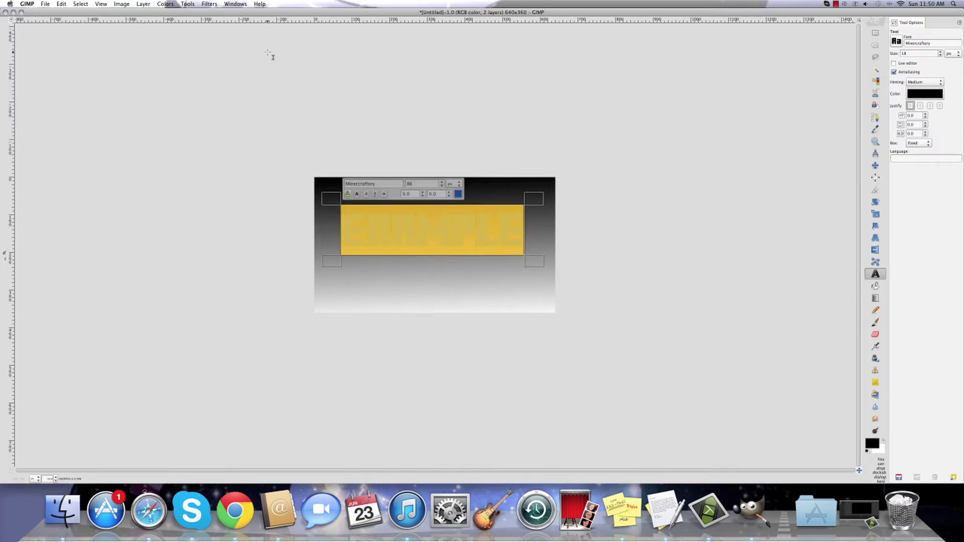
Apply a Drop Shadow at 100 opacity to EXAMPLE and nudge the layer slightly.
left_click(205, 4)
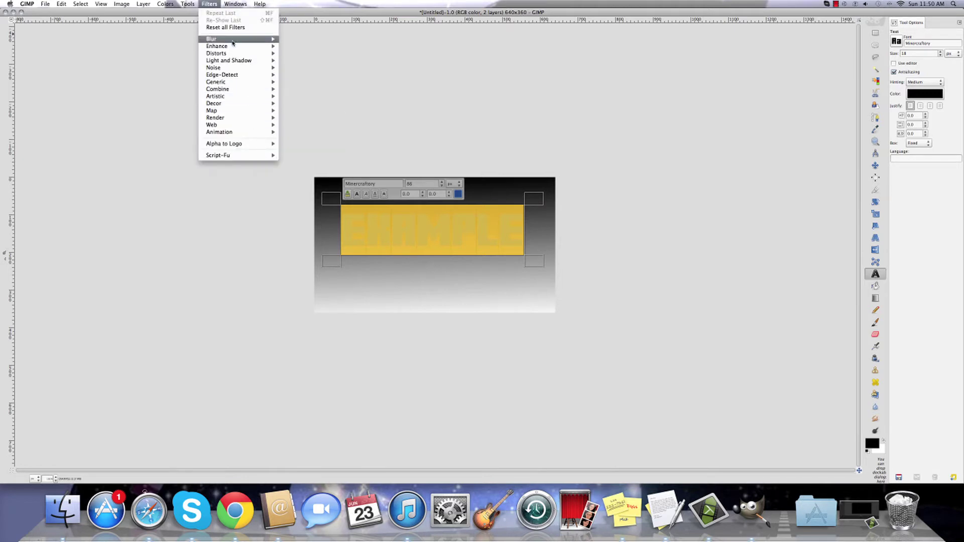
mouse_move(245, 71)
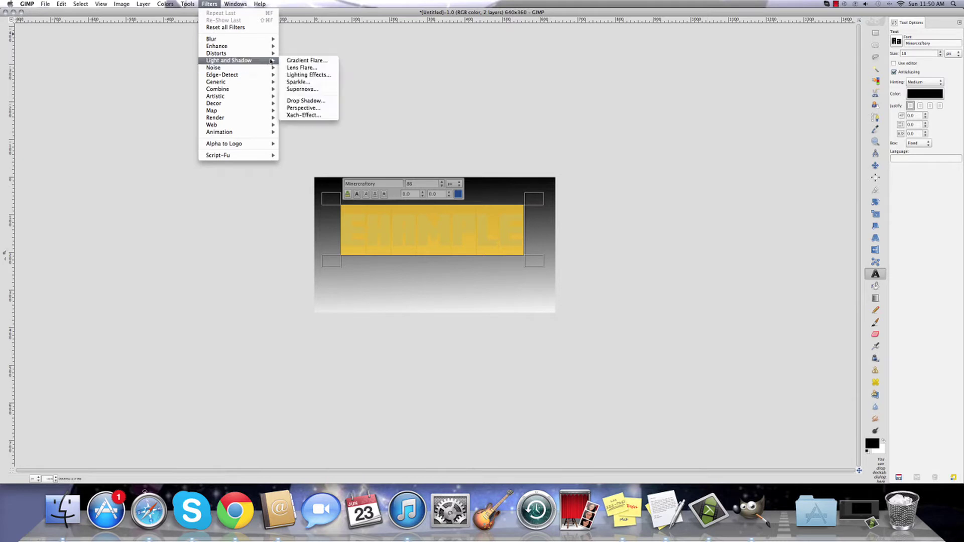
left_click(304, 101)
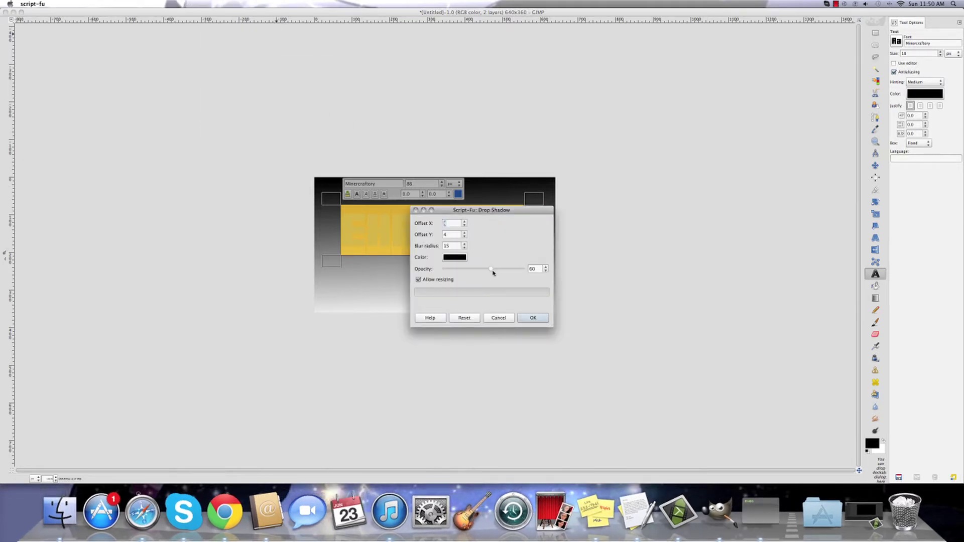
left_click_drag(494, 272, 535, 277)
left_click(533, 318)
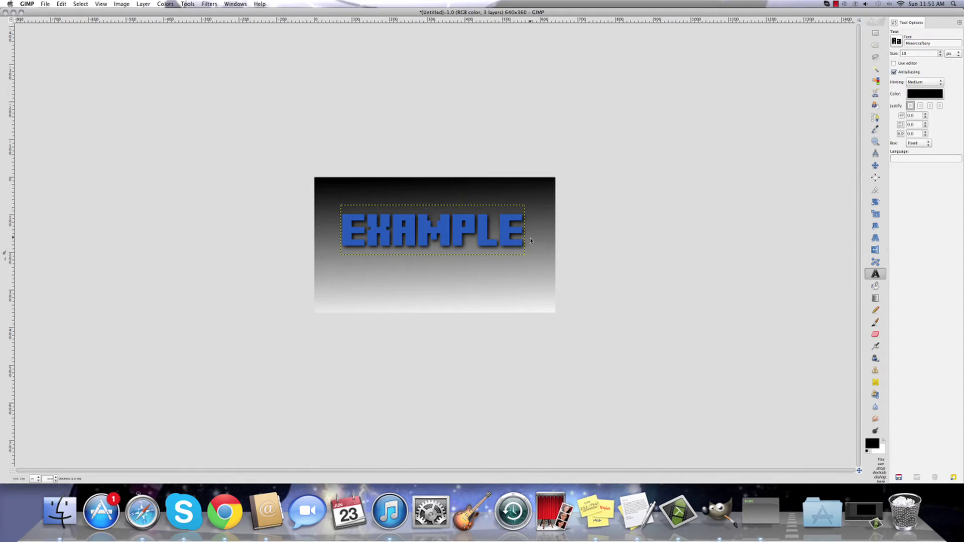
left_click(875, 165)
left_click_drag(481, 227, 495, 245)
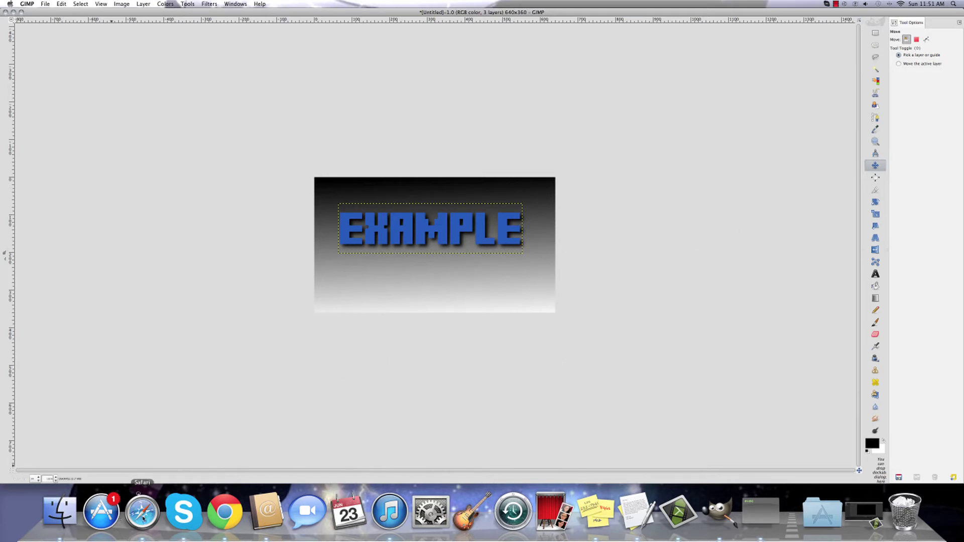
Search Google Images in Safari for 'Diamond Sword'.
left_click(146, 513)
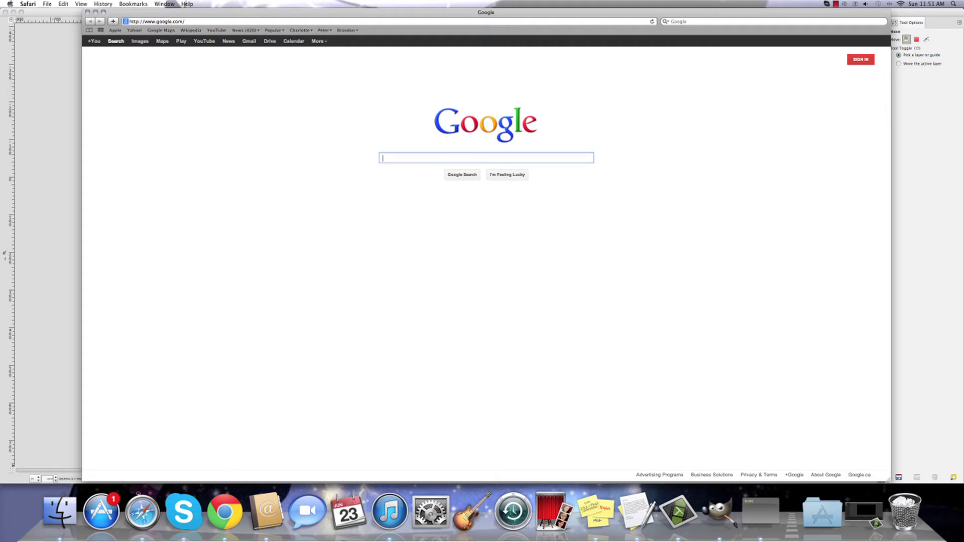
type("Diamond S")
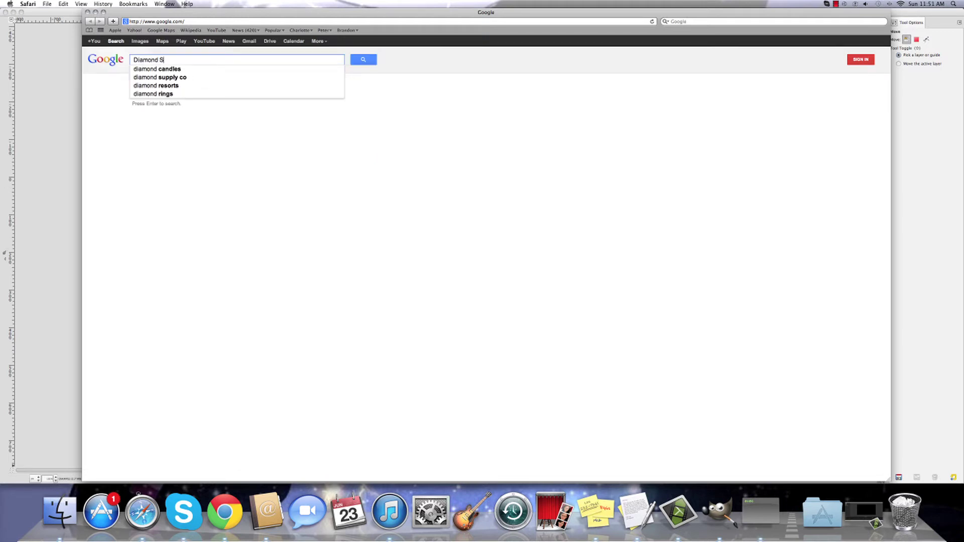
type("word")
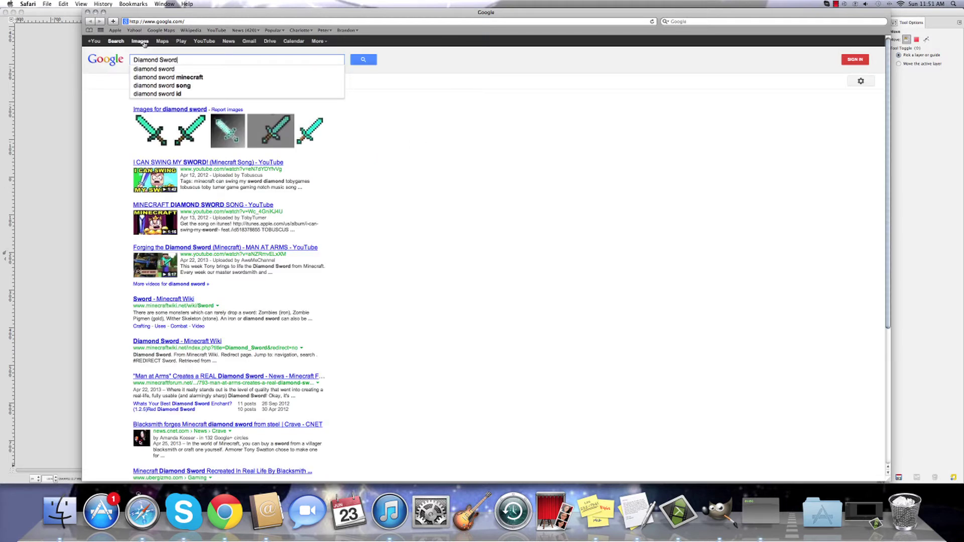
left_click(140, 41)
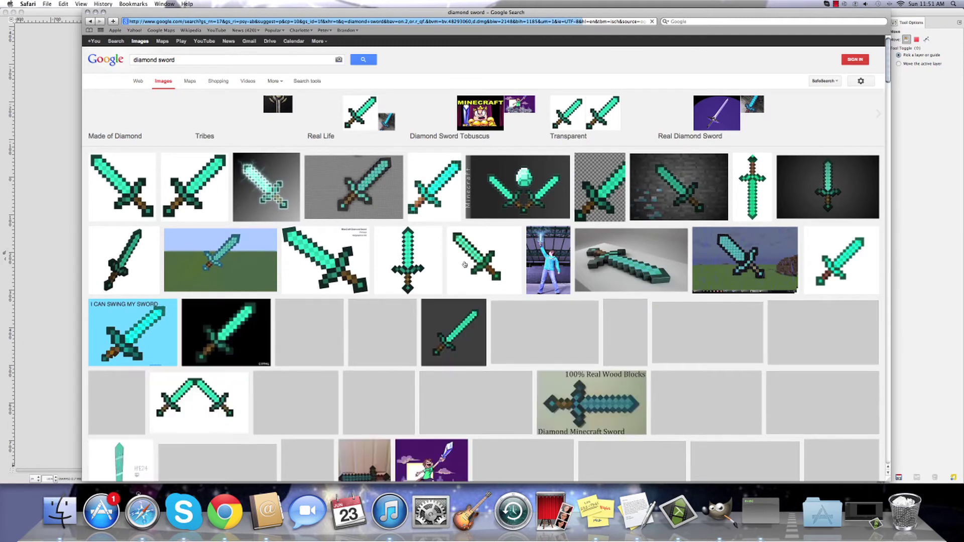
Save the first sword image to the Desktop as 'D Sword'.
right_click(120, 178)
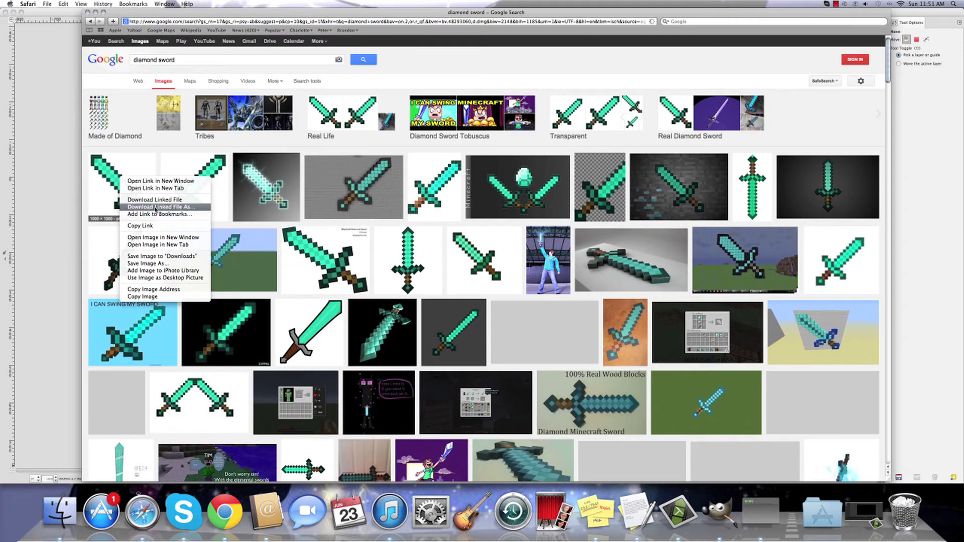
left_click(179, 264)
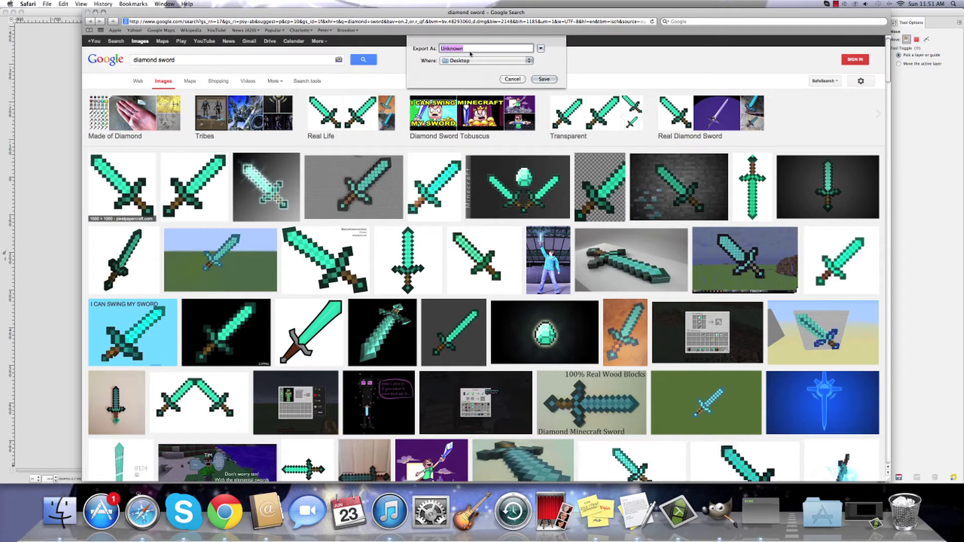
type("D Sword")
left_click(537, 80)
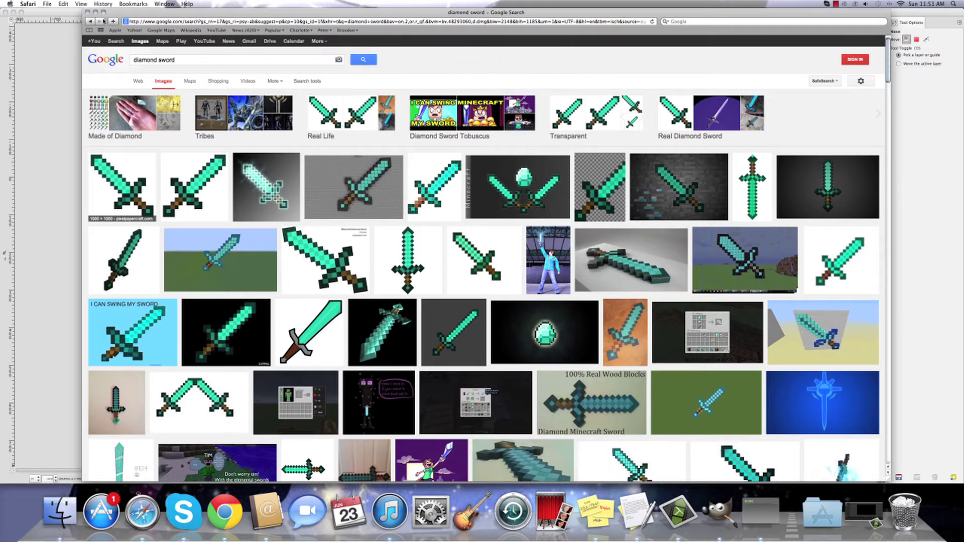
Open Desktop's D Sword.jpg as a layer and move it over the banner.
left_click(96, 11)
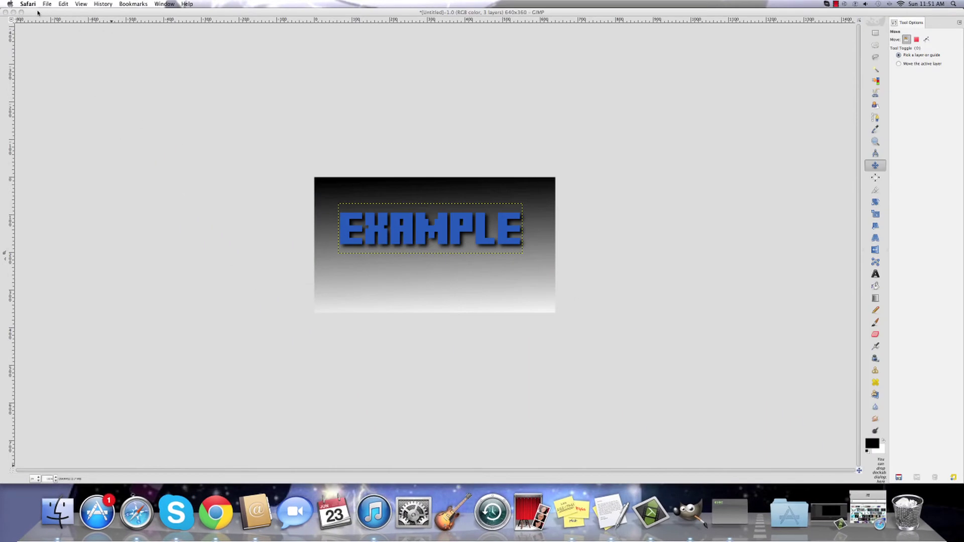
left_click(51, 53)
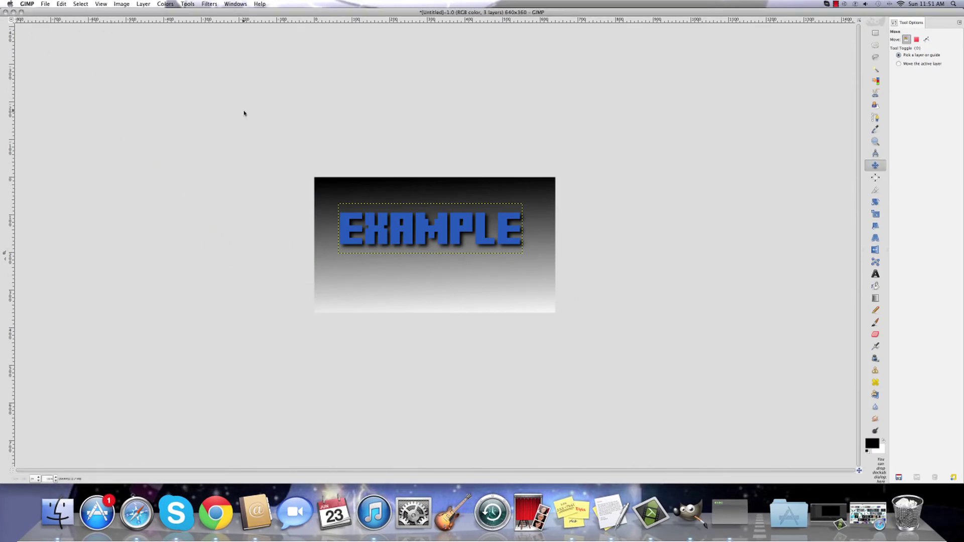
left_click(45, 4)
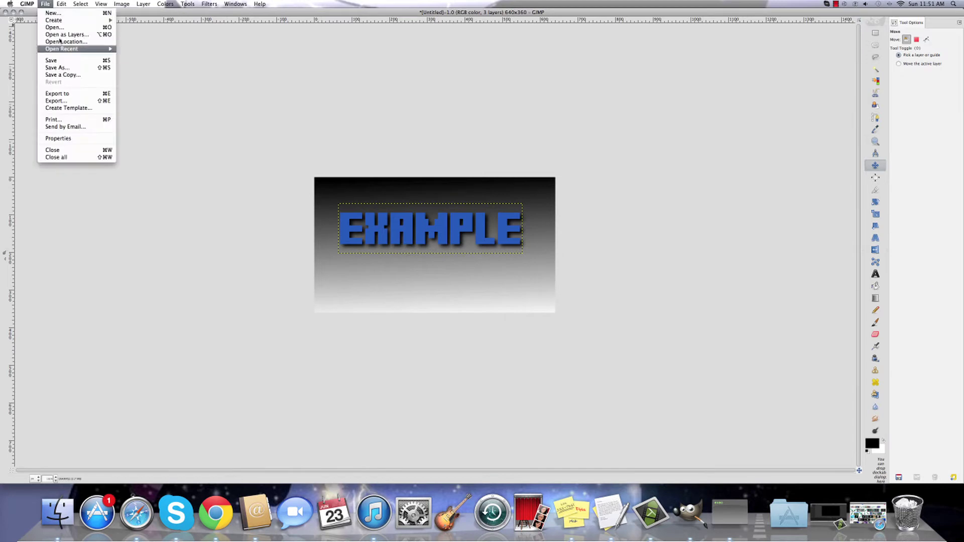
left_click(75, 35)
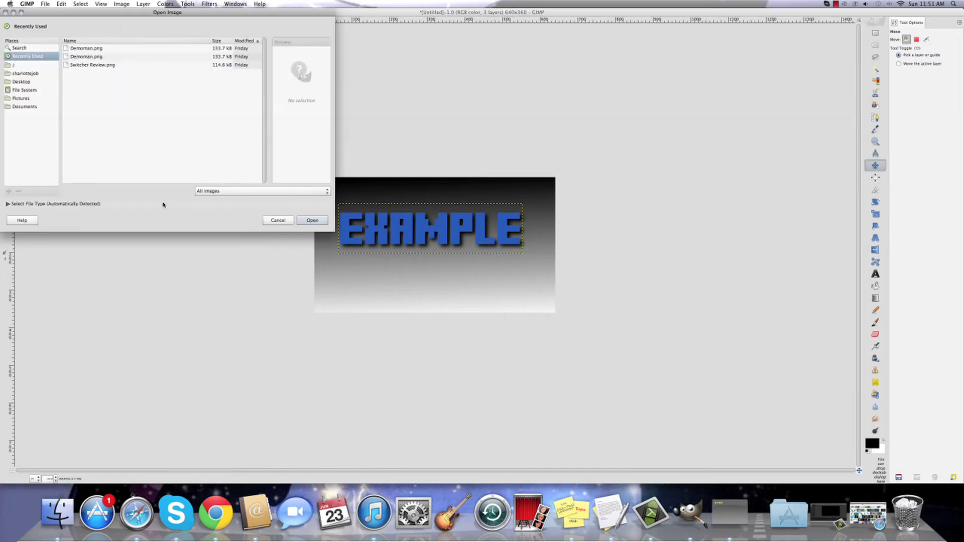
left_click(25, 82)
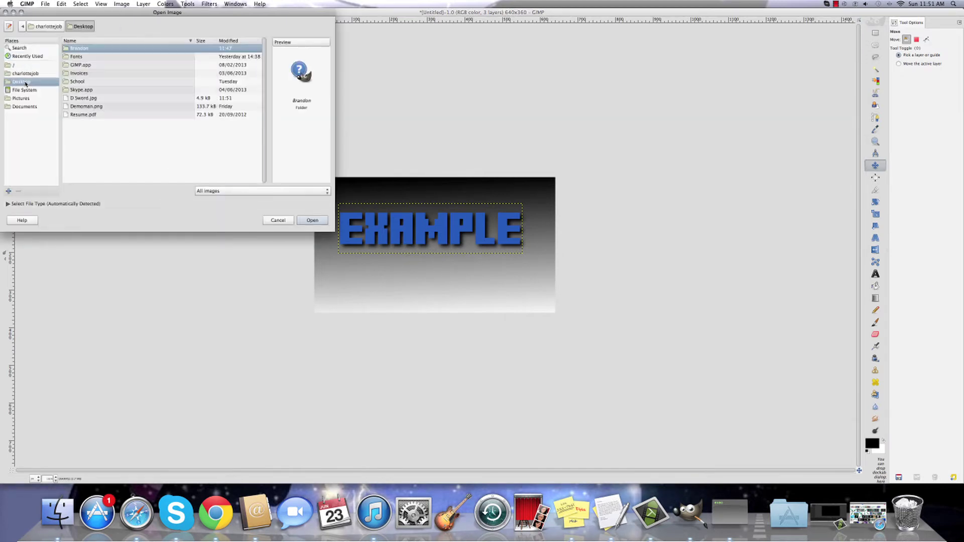
left_click(94, 99)
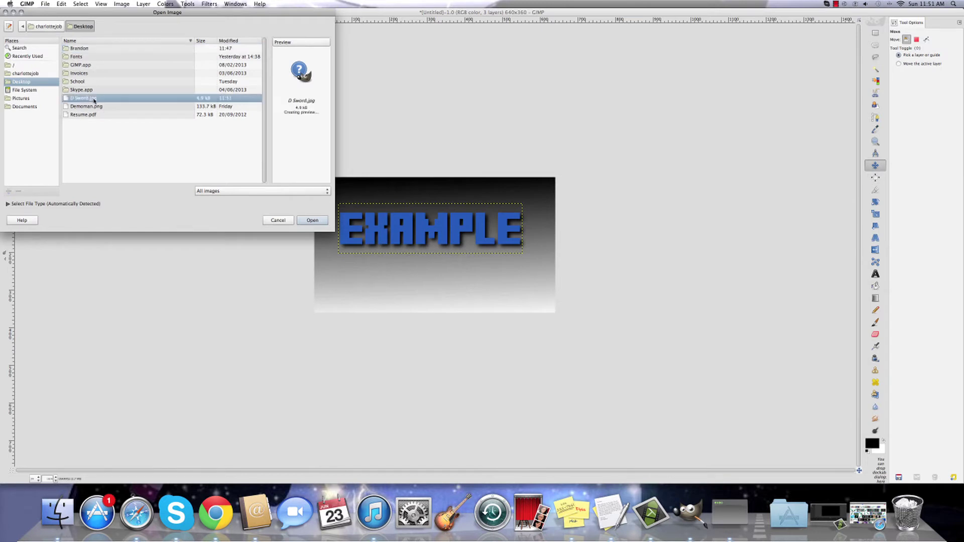
left_click(310, 220)
mouse_move(457, 243)
left_mouse_down()
mouse_move(392, 272)
mouse_move(439, 293)
mouse_move(430, 284)
mouse_move(436, 262)
mouse_move(480, 258)
mouse_move(460, 249)
left_mouse_up()
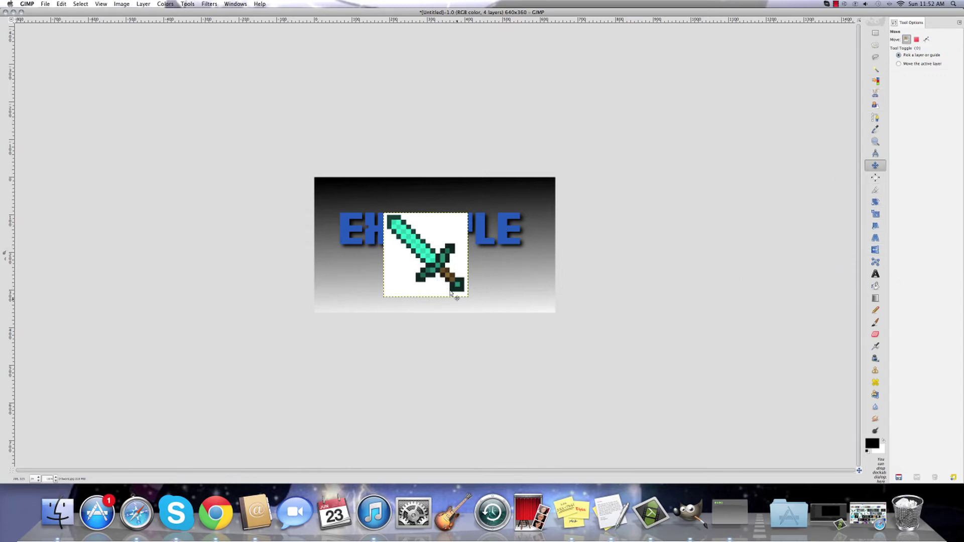
Move the sword under EXAMPLE and scale it to 177×177 px.
left_click_drag(468, 300, 466, 297)
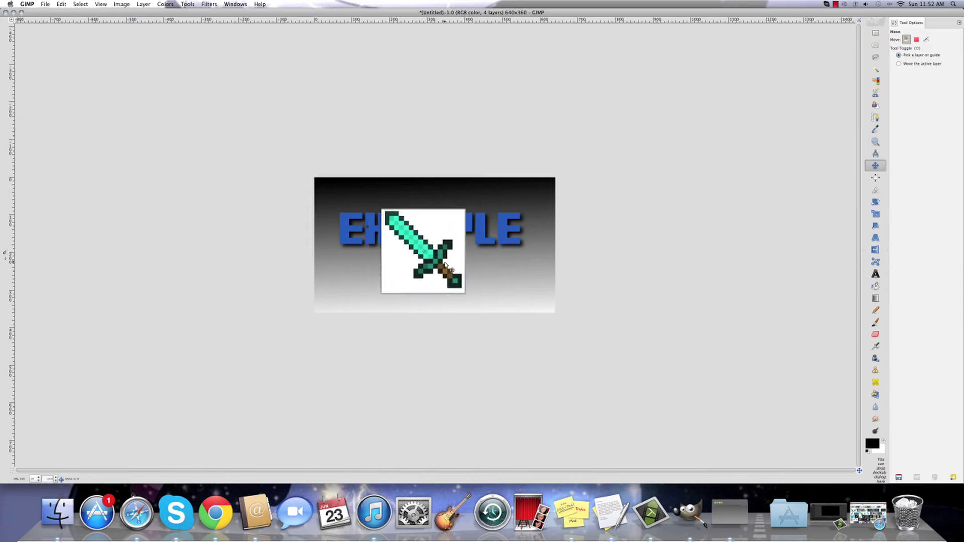
left_click_drag(444, 264, 467, 273)
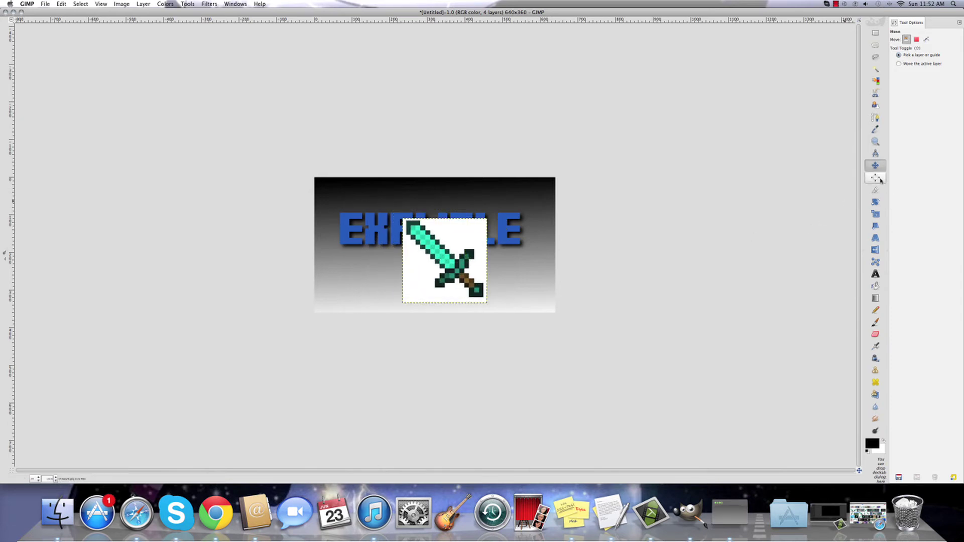
left_click(876, 216)
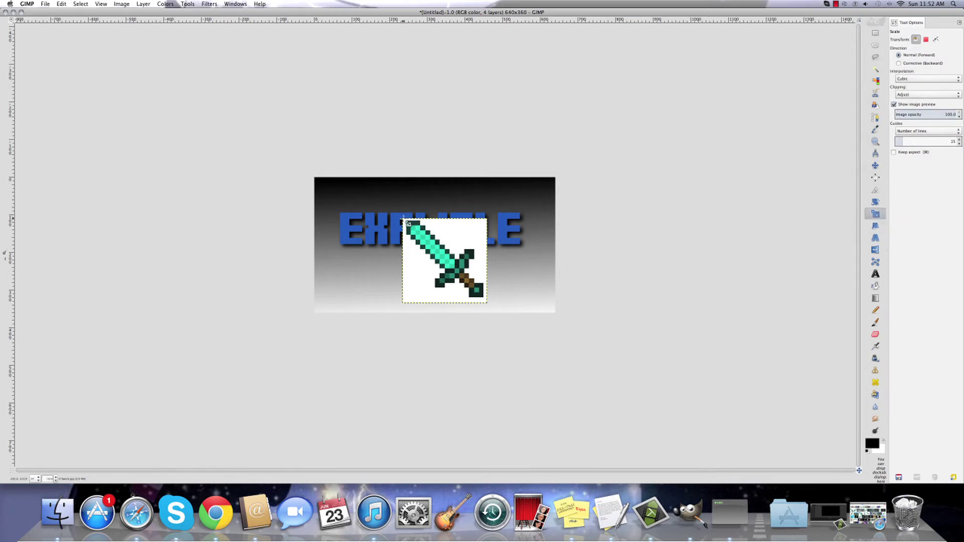
left_click_drag(405, 221, 424, 241)
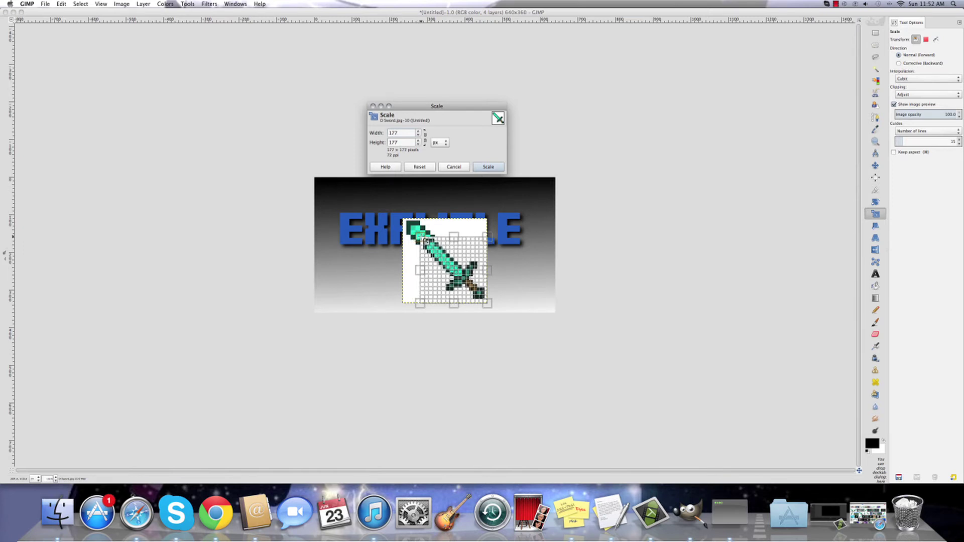
left_click(485, 166)
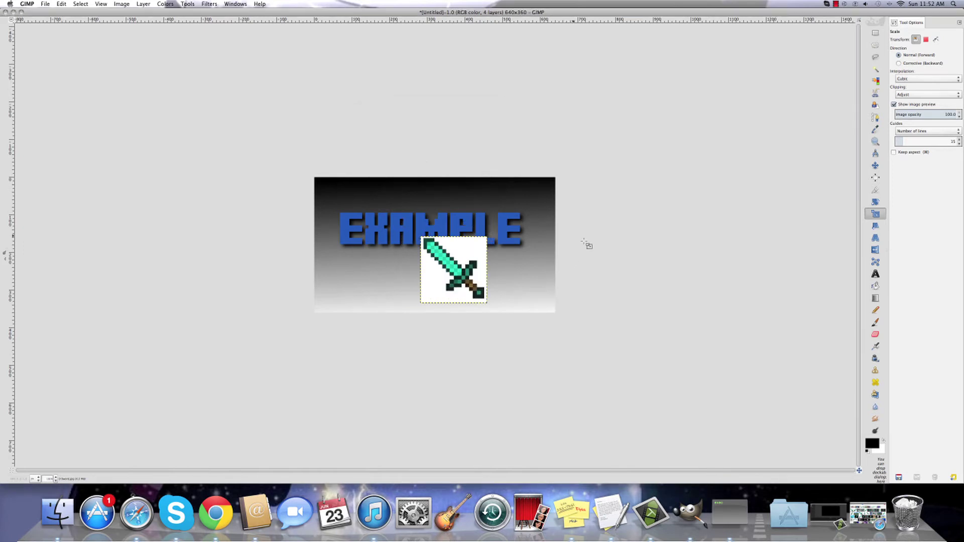
left_click(876, 335)
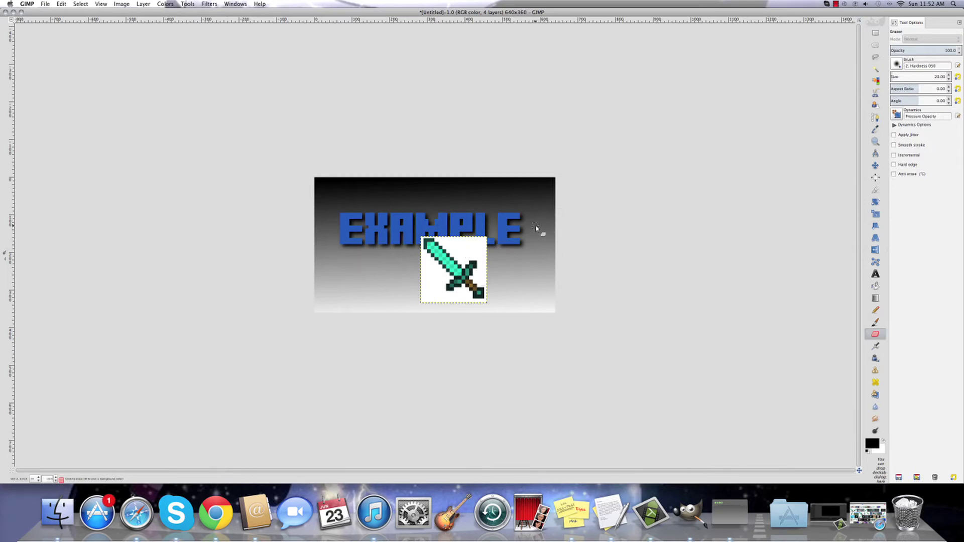
left_click(835, 4)
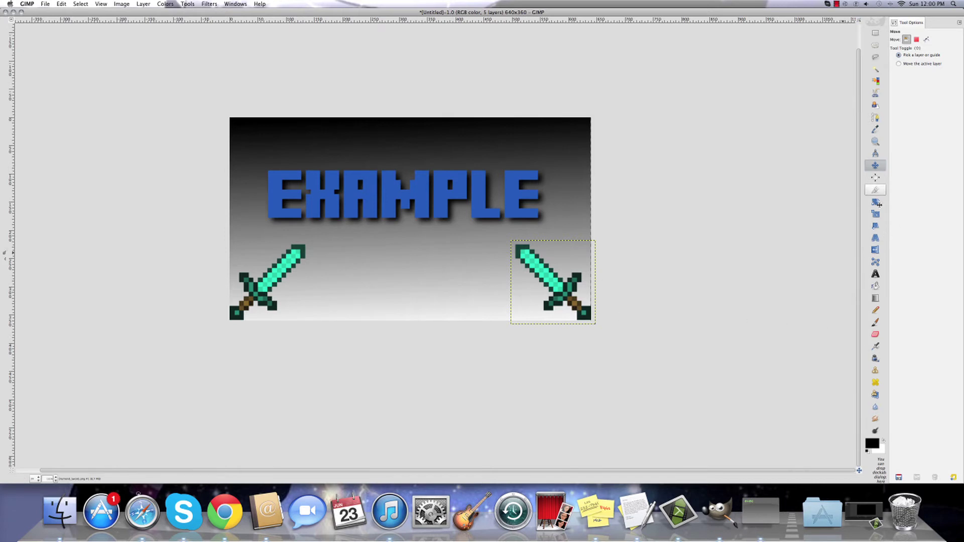
left_click(872, 255)
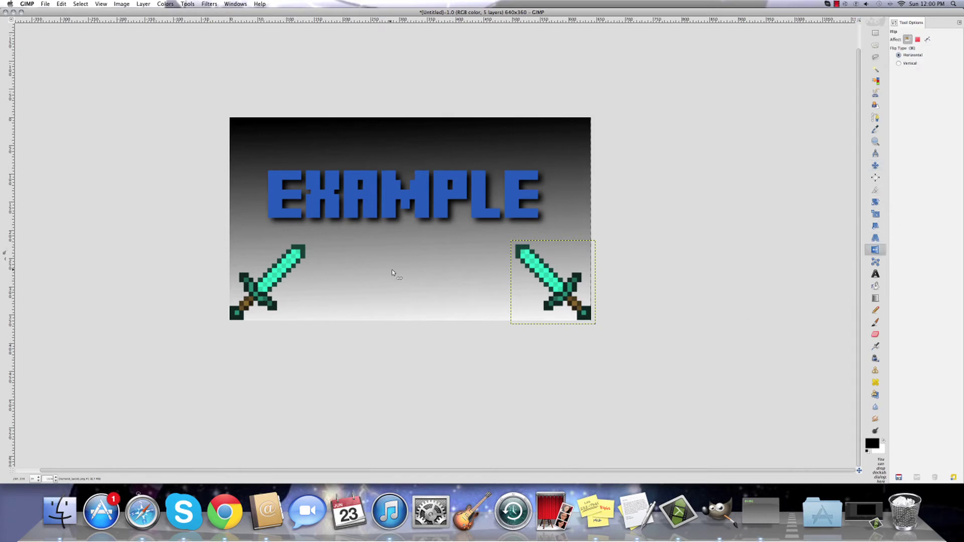
left_click(566, 289)
left_click(563, 287)
left_click(561, 286)
left_click(557, 284)
left_click(556, 283)
left_click(556, 283)
left_click(270, 279)
left_click(271, 279)
left_click(875, 166)
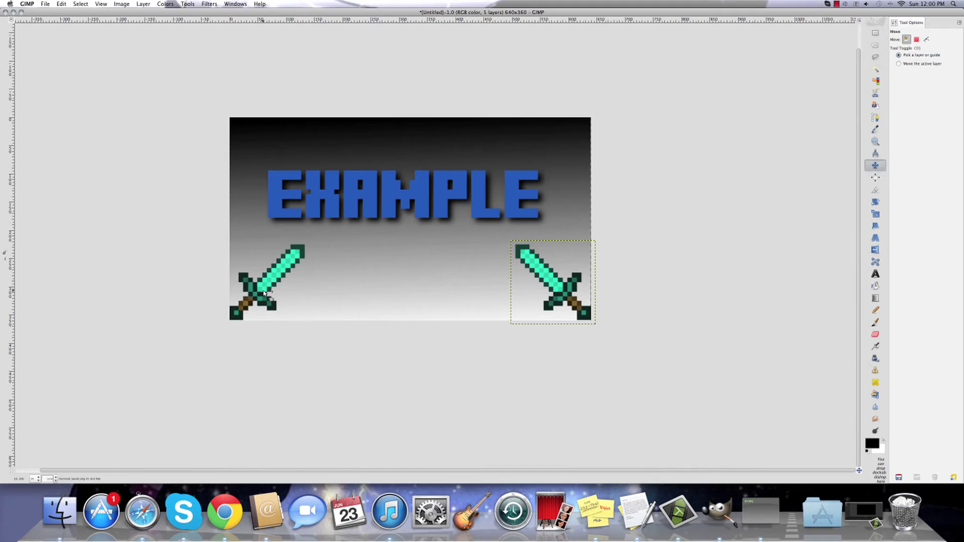
left_click_drag(250, 285, 266, 292)
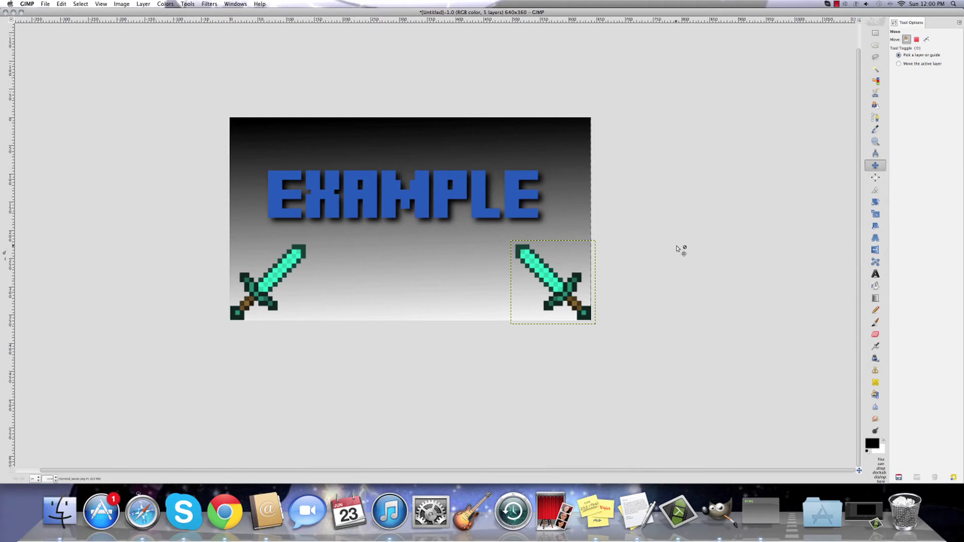
Export the banner as Example.png to the Desktop with the default PNG settings.
left_click(49, 5)
left_click(81, 93)
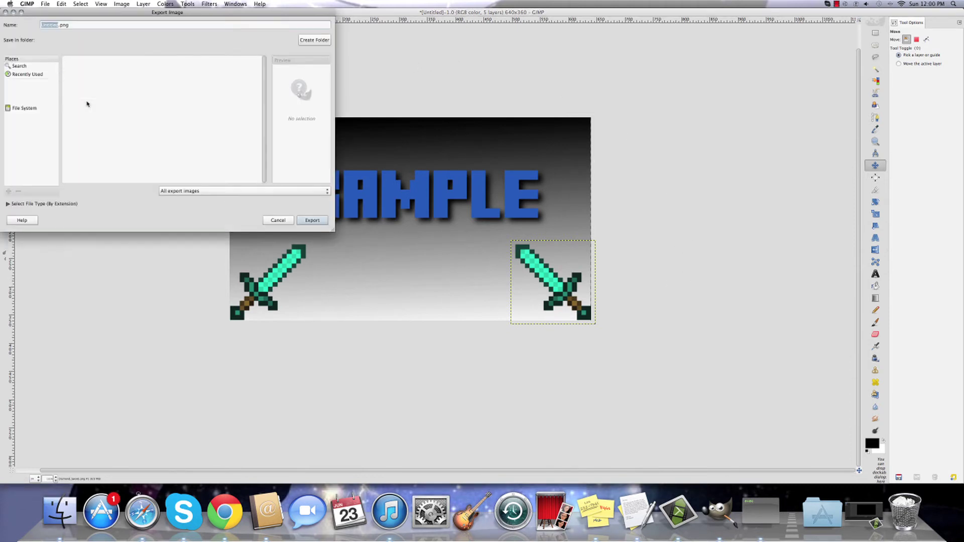
key("BackSpace")
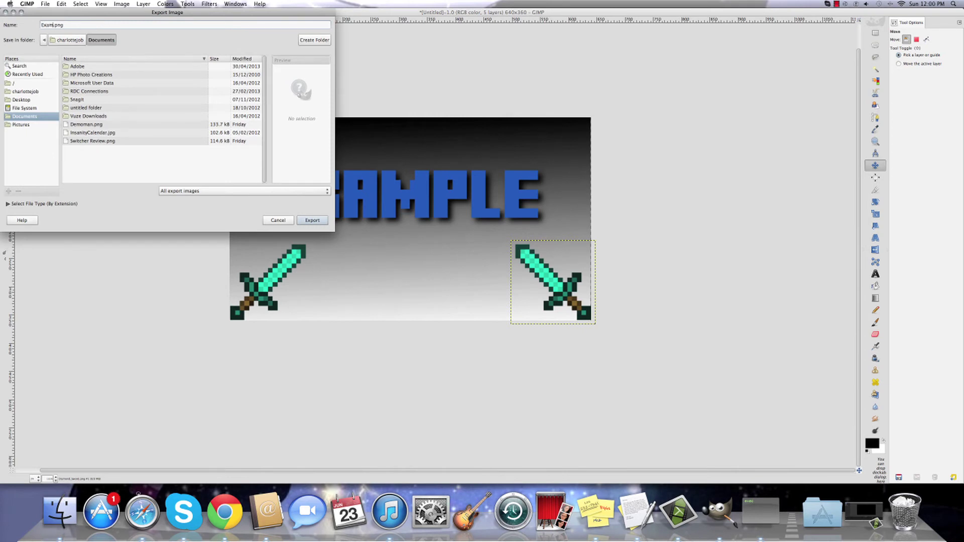
left_click(20, 100)
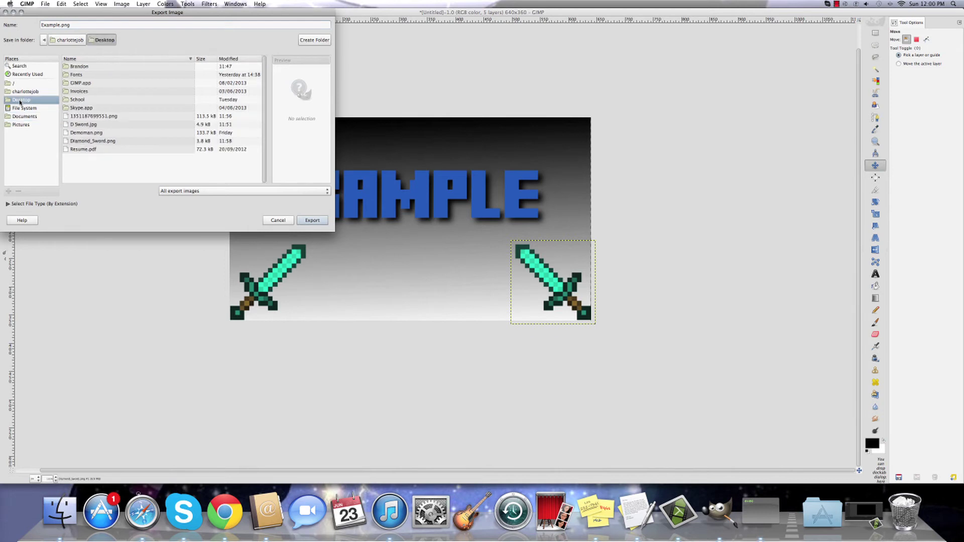
left_click(311, 220)
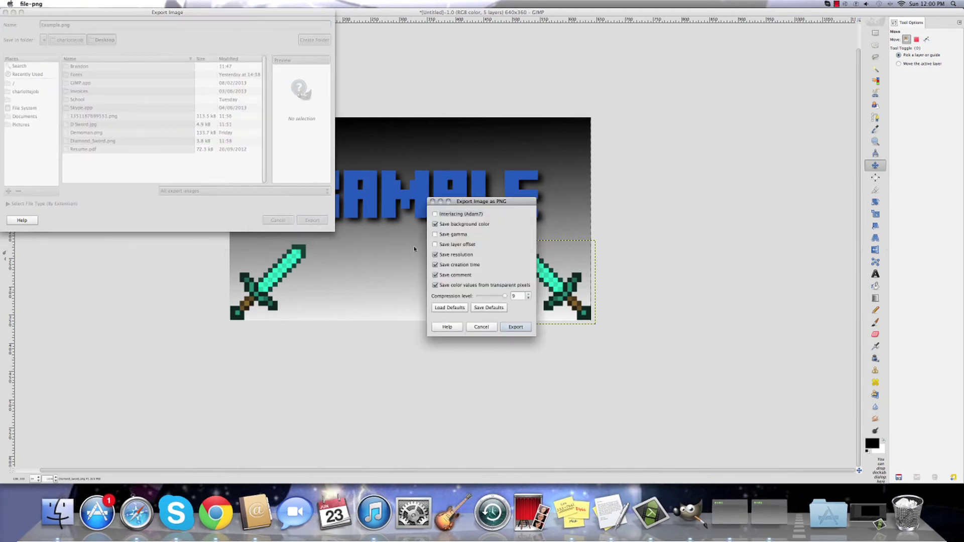
left_click(520, 331)
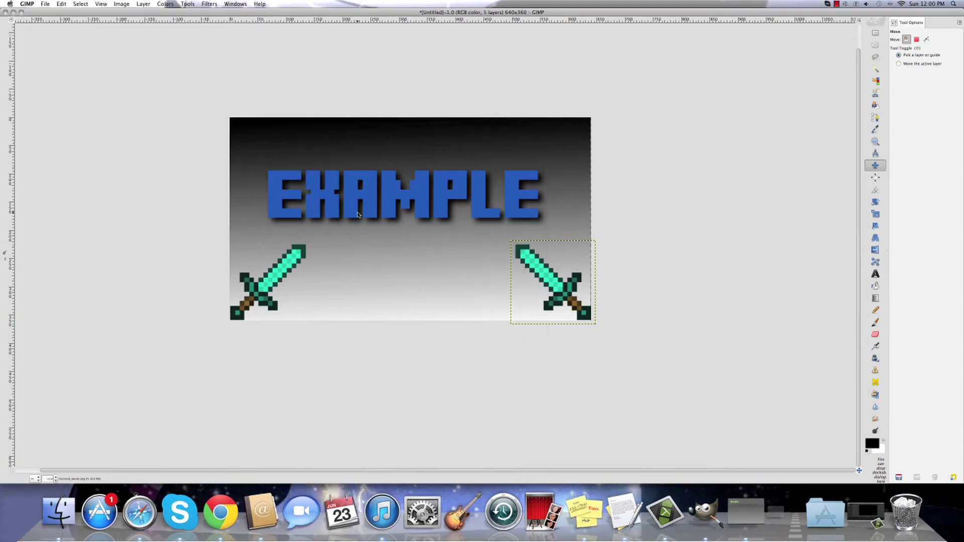
Re-export the banner, replacing the existing Example.png on the Desktop.
left_click(46, 4)
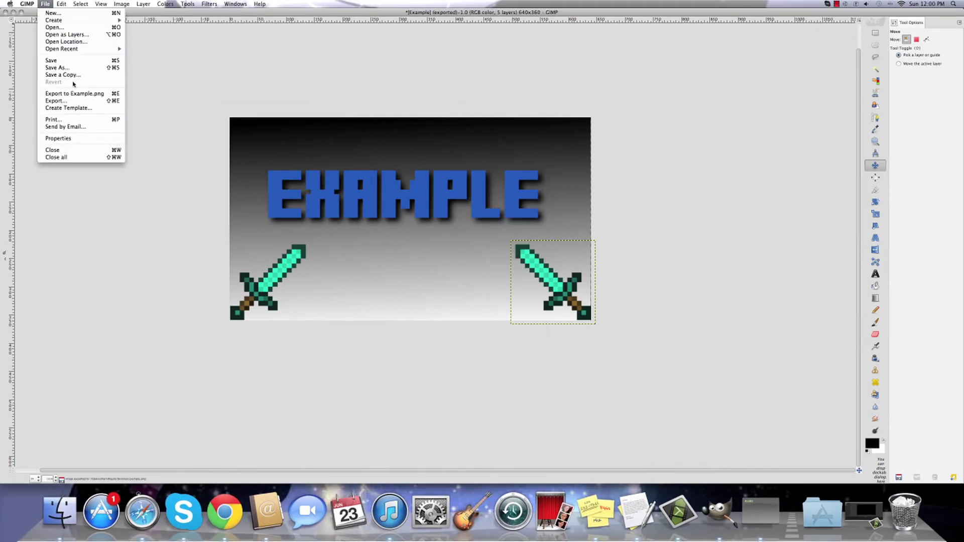
left_click(76, 102)
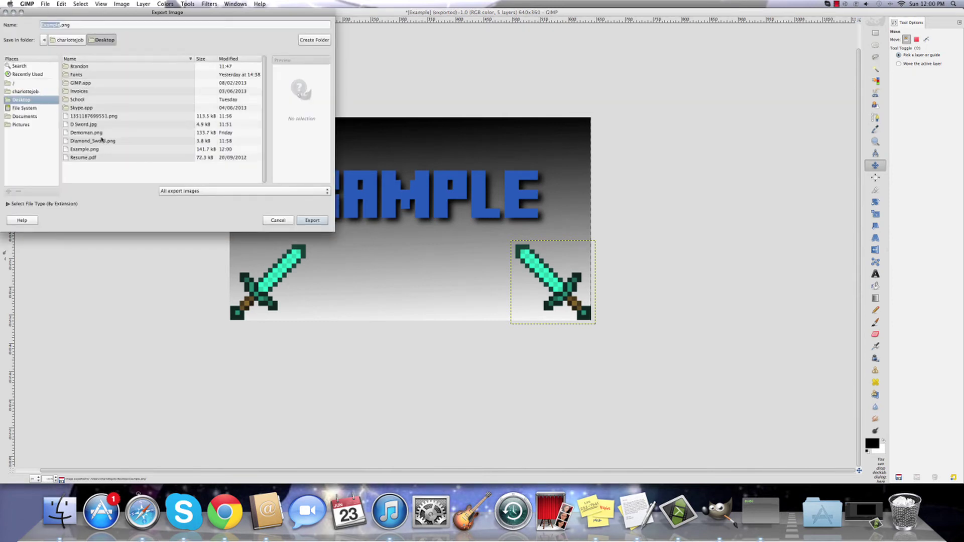
left_click(312, 221)
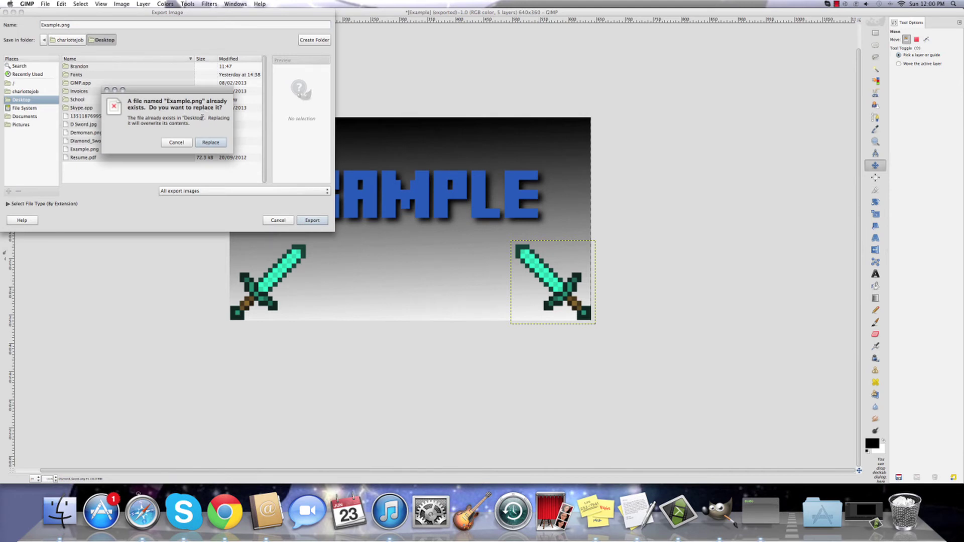
left_click(210, 143)
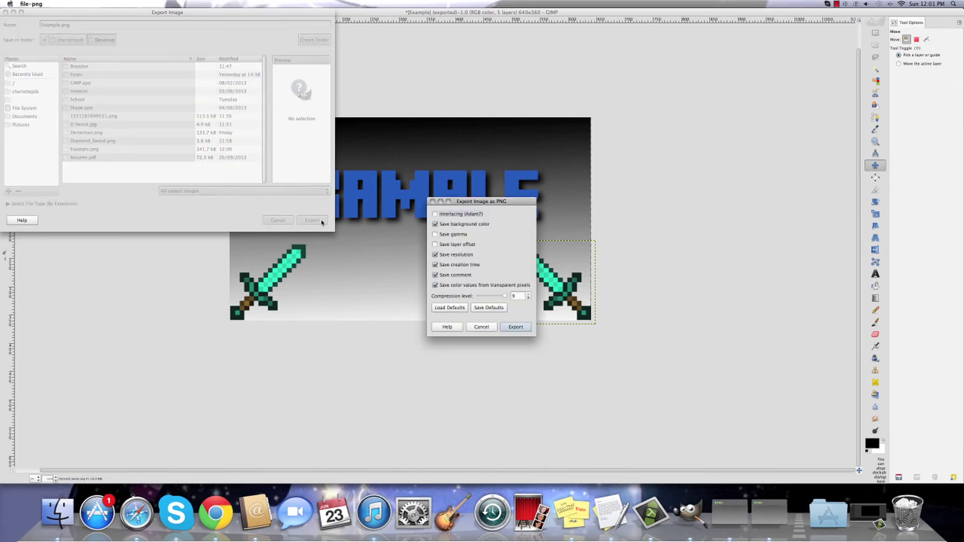
left_click(516, 326)
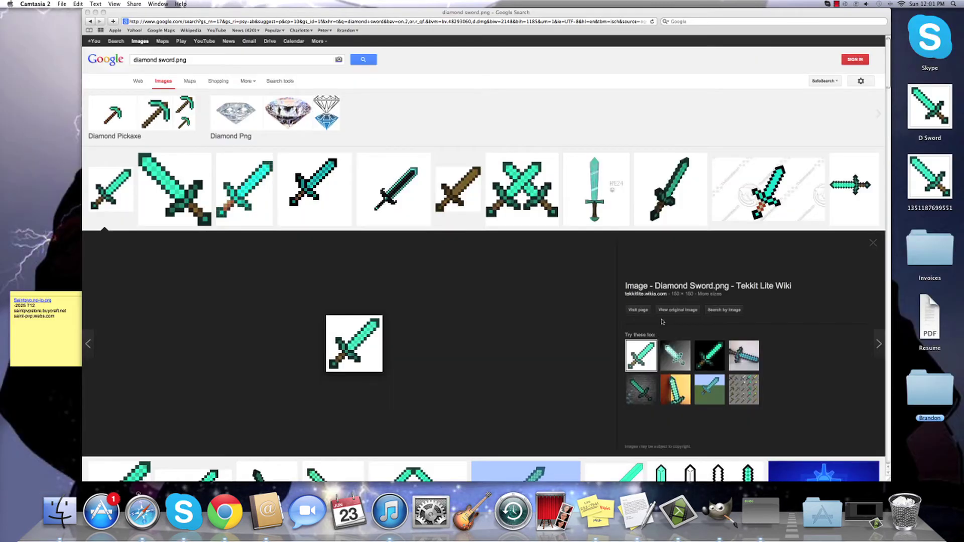
left_click(88, 12)
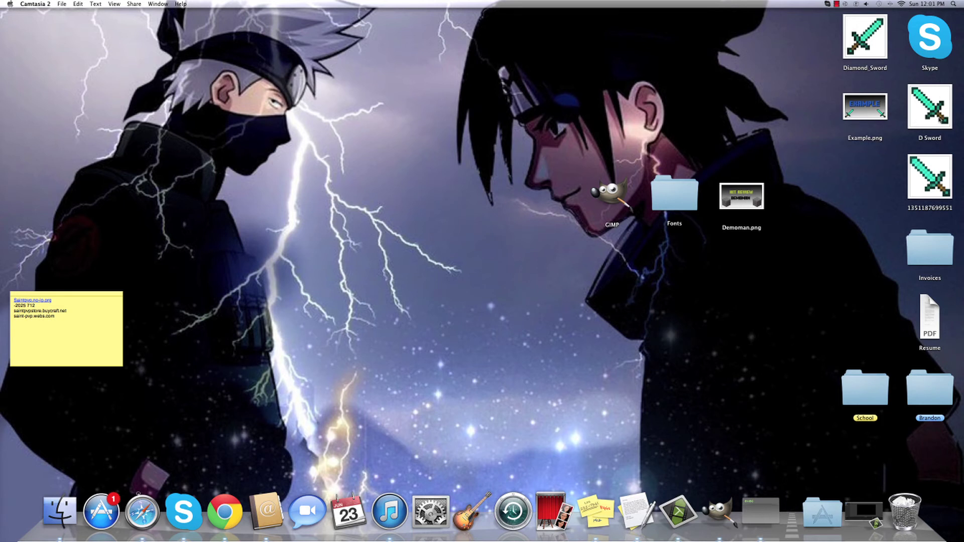
left_click_drag(939, 119, 904, 509)
left_click_drag(930, 180, 933, 504)
left_click_drag(870, 17, 906, 507)
Preview Example.png, close it, and force quit the unresponsive Preview.
double_click(885, 100)
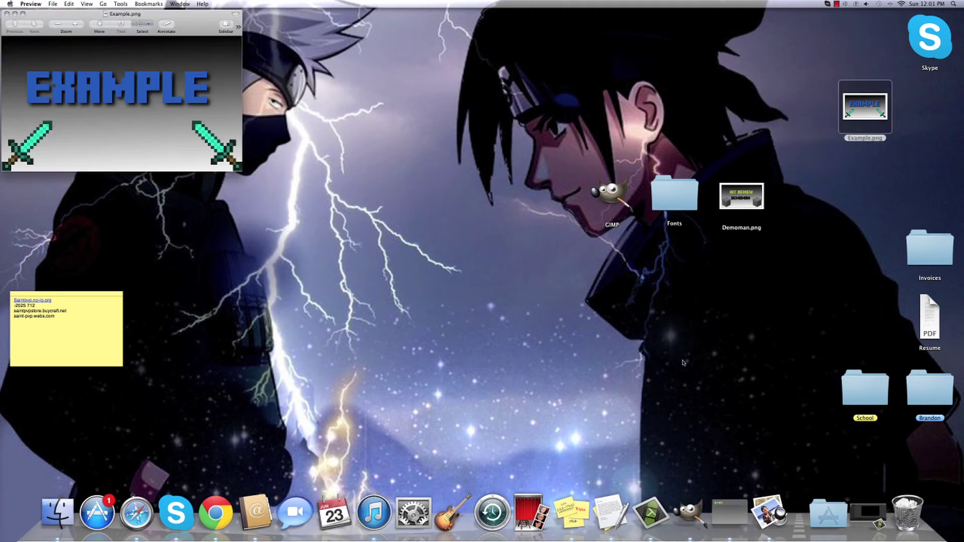
left_click_drag(172, 34, 441, 84)
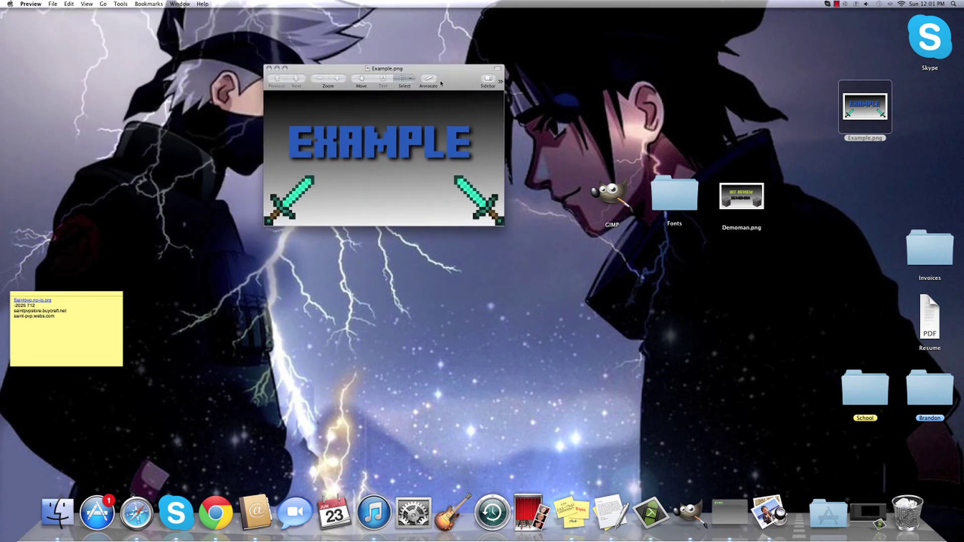
left_click(269, 69)
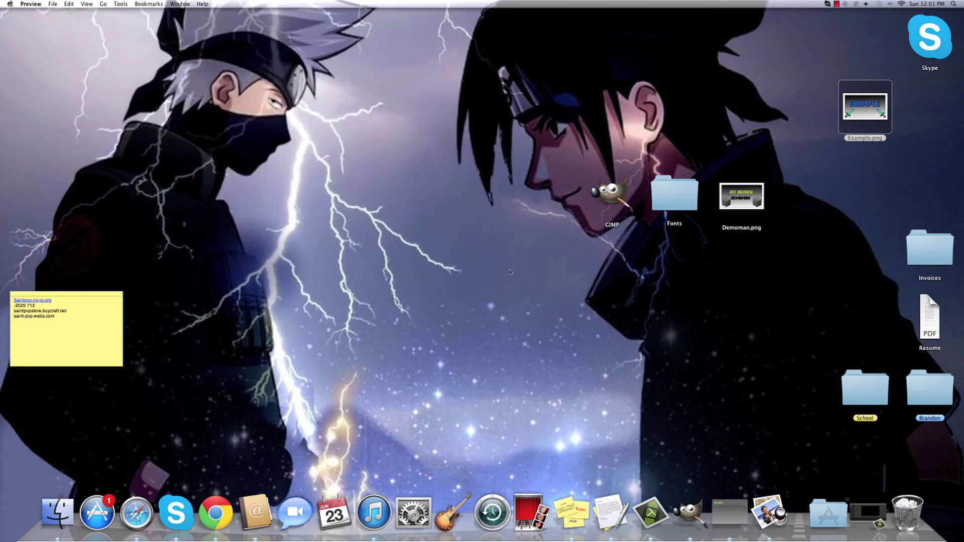
right_click(729, 503)
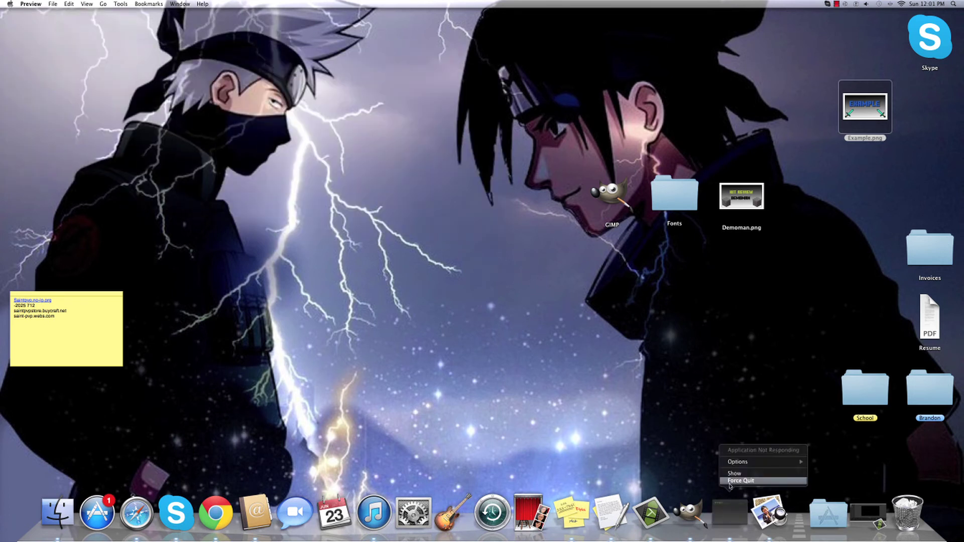
left_click(729, 482)
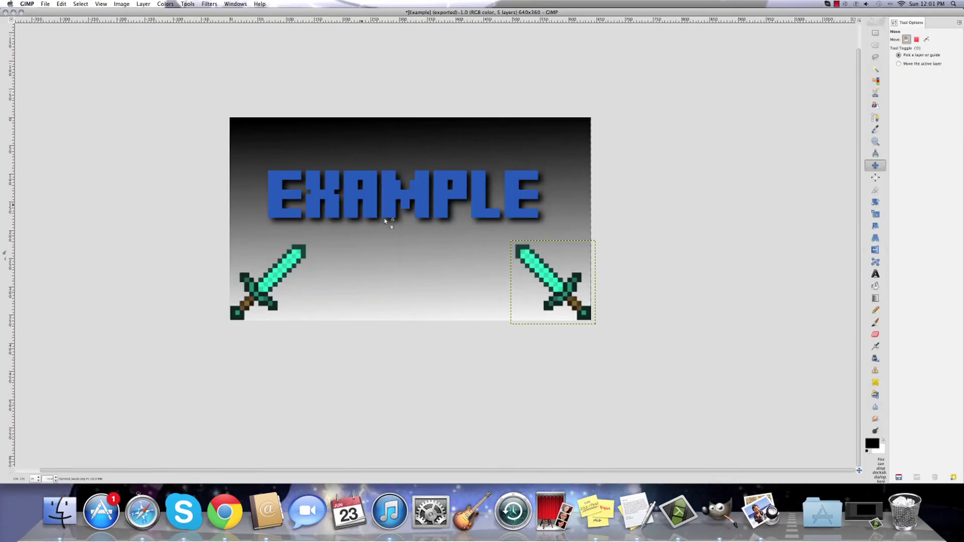
Dismiss the script-fu warning and open dafont.com through a Google search for 'dafont' in Safari.
left_click(496, 161)
left_click(142, 511)
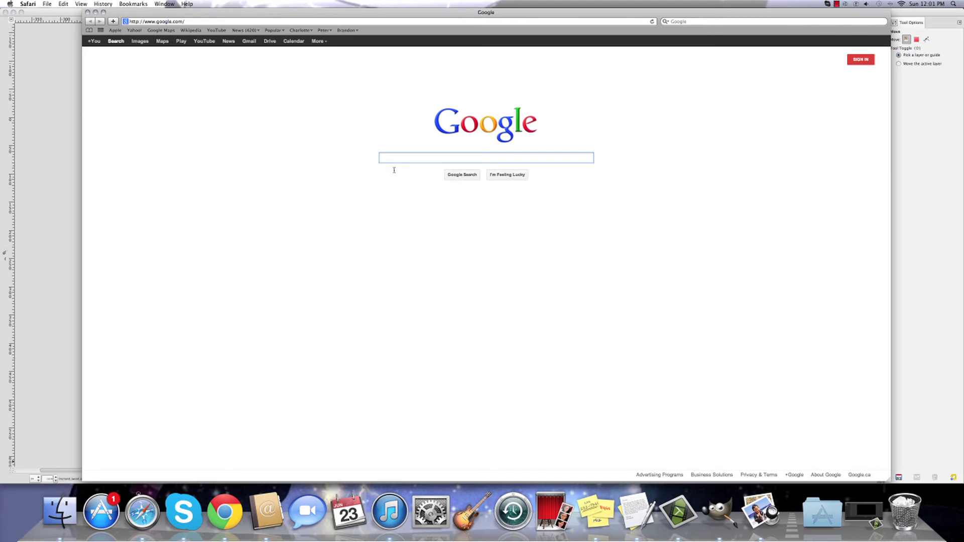
type("dafont")
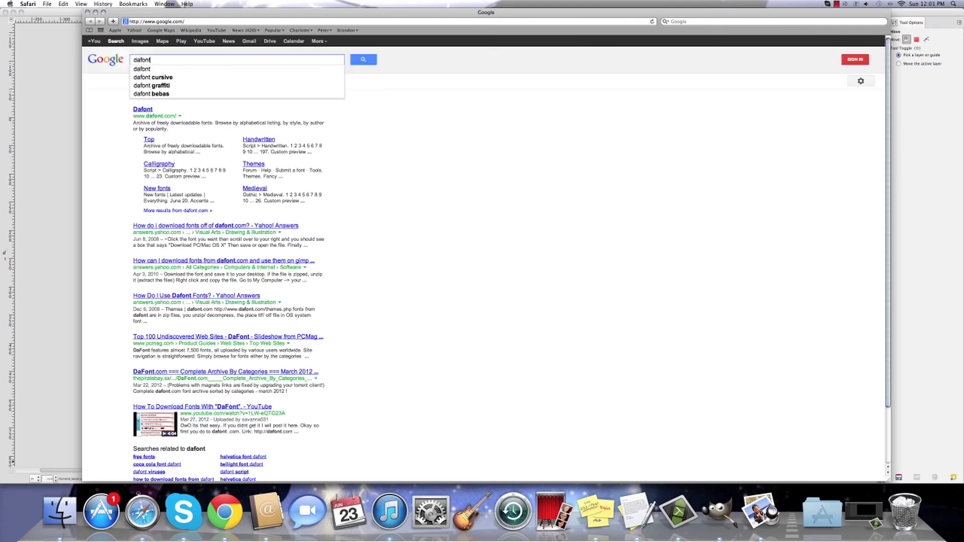
key("Return")
left_click(143, 110)
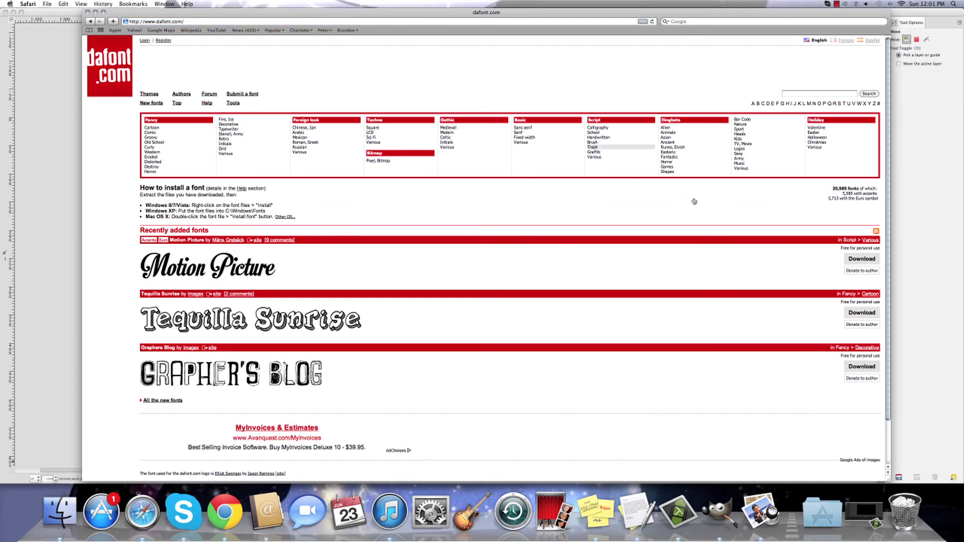
Browse dafont's Gothic > Medieval category and download the Old London font.
scroll(426, 328, "down", 2)
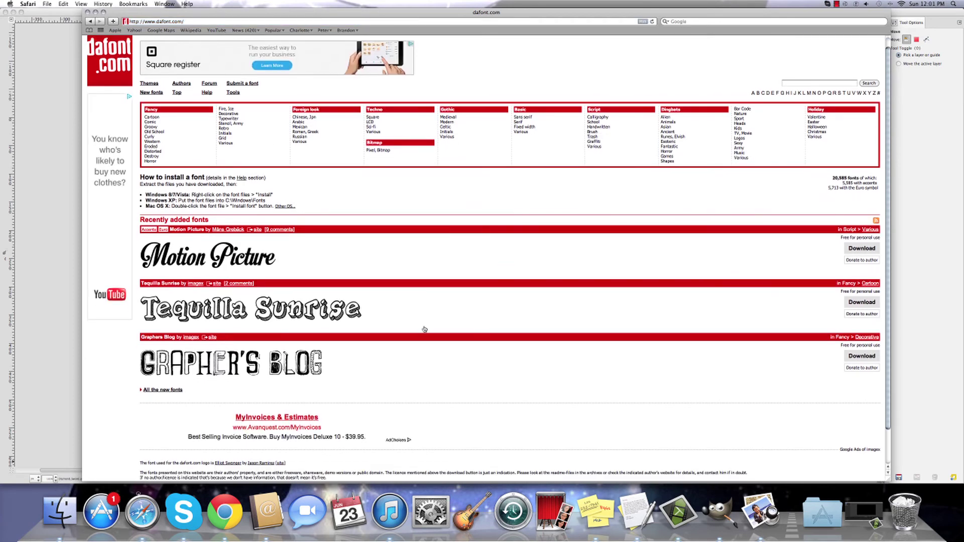
scroll(433, 321, "up", 2)
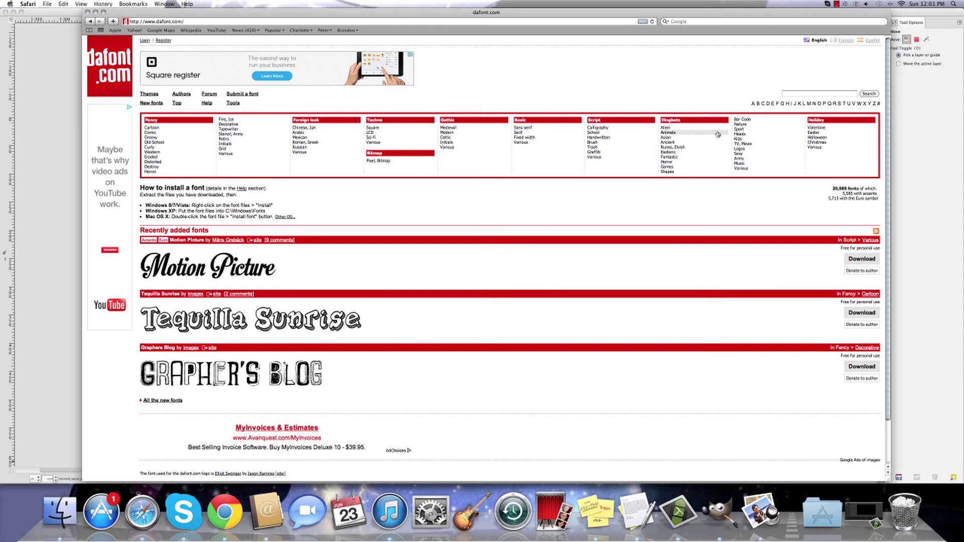
left_click(449, 128)
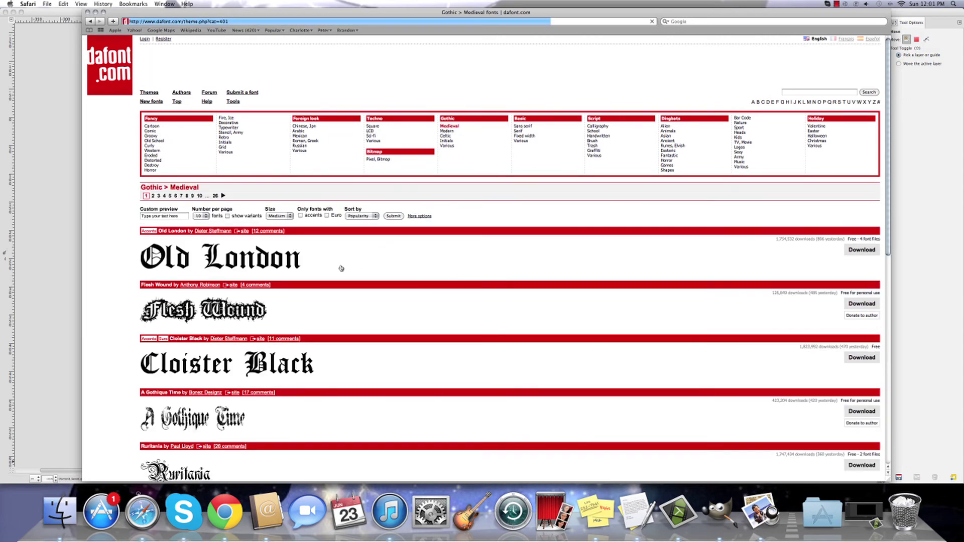
scroll(346, 262, "down", 5)
scroll(350, 263, "down", 8)
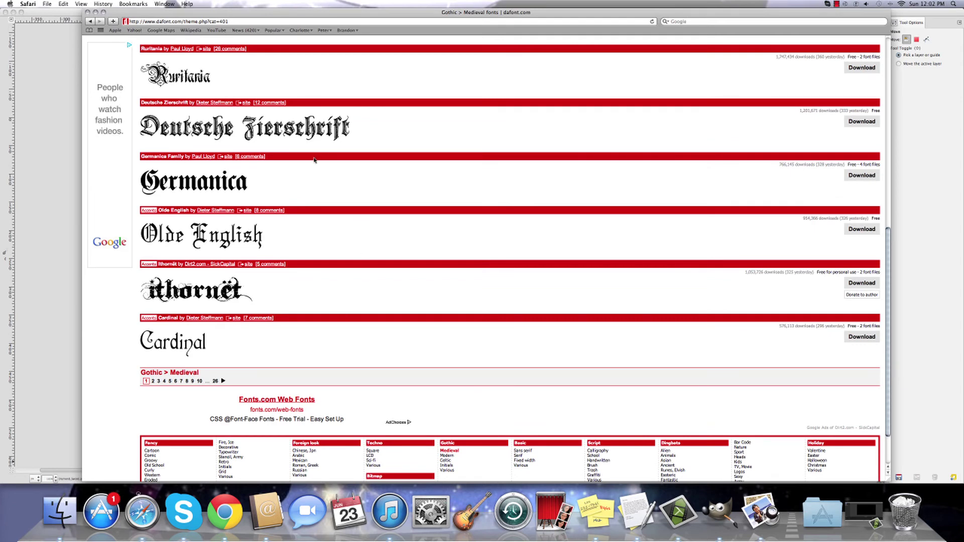
scroll(314, 159, "up", 11)
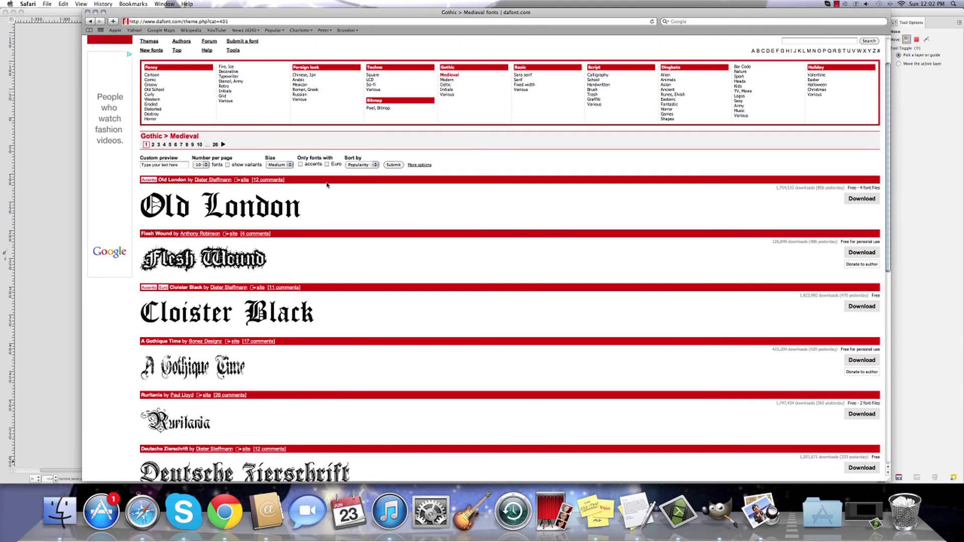
left_click(854, 199)
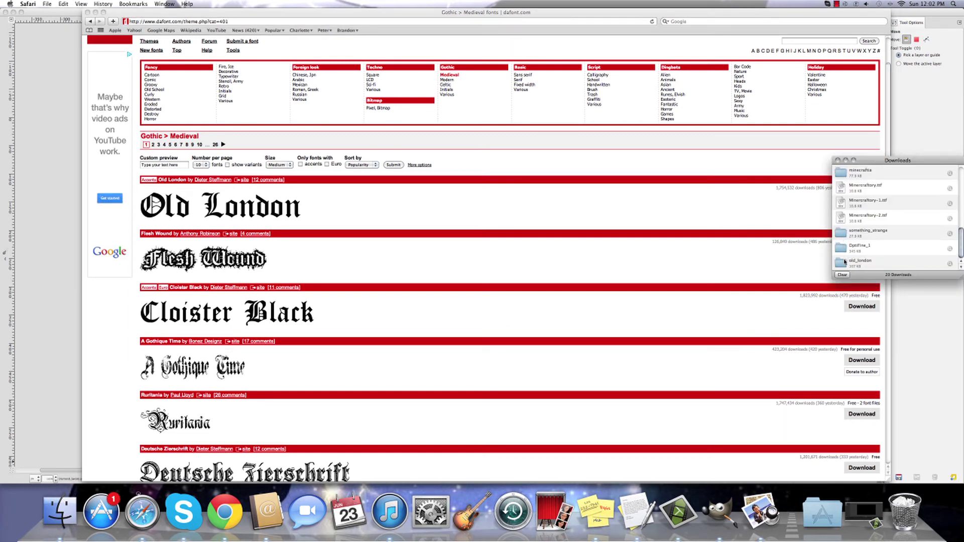
Show the old_london download in Finder, minimize Safari, close the downloads list, and quit GIMP.
right_click(844, 262)
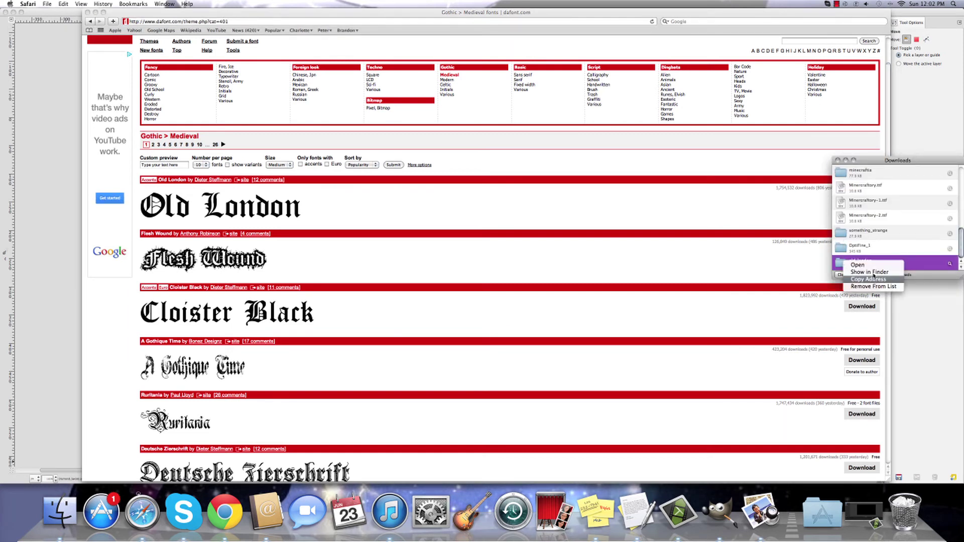
left_click(856, 273)
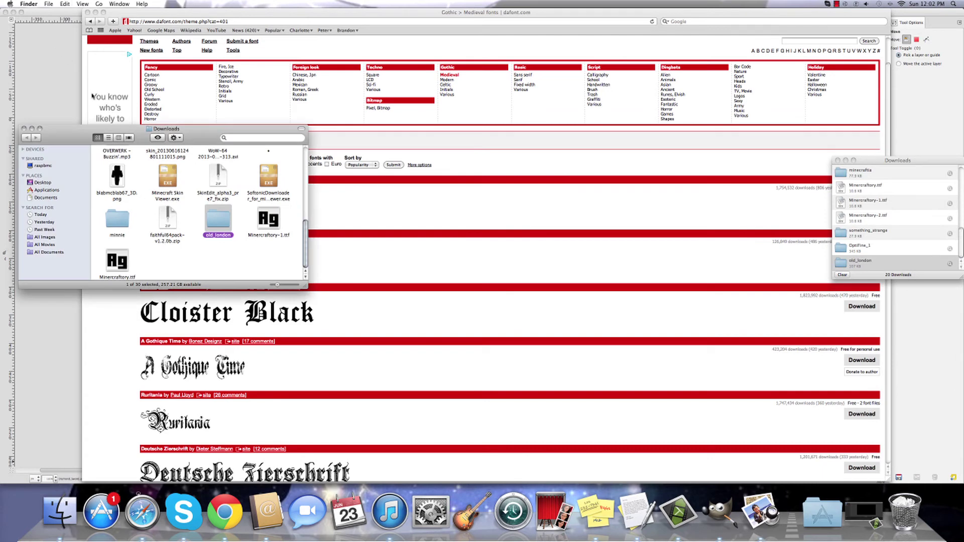
left_click(96, 12)
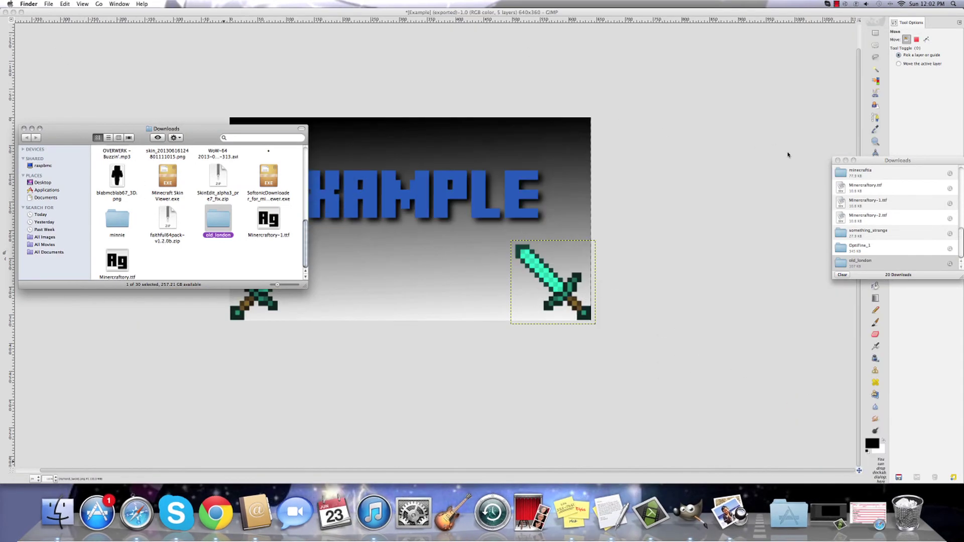
left_click(837, 160)
right_click(690, 510)
left_click(694, 480)
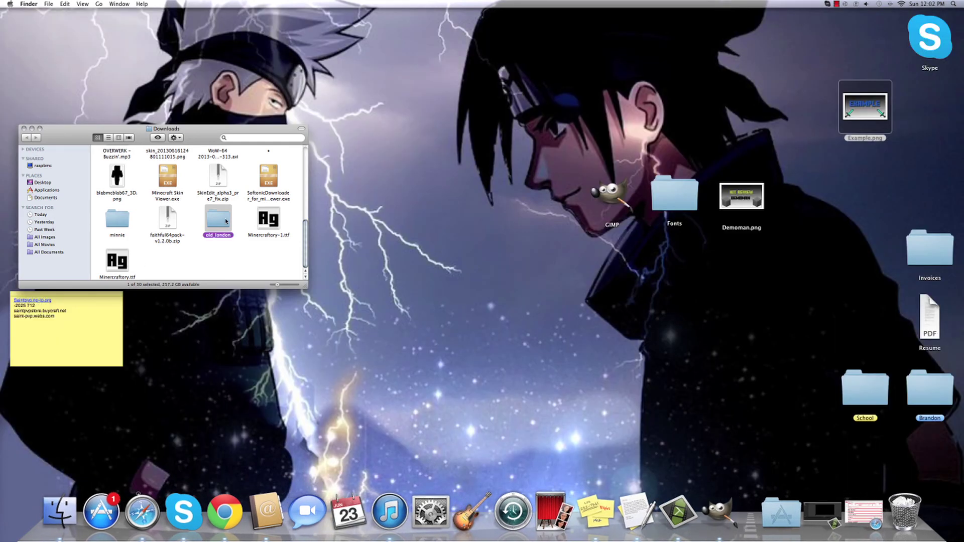
Move the old_london folder onto the desktop and open it.
left_click_drag(226, 221, 402, 276)
left_click(23, 129)
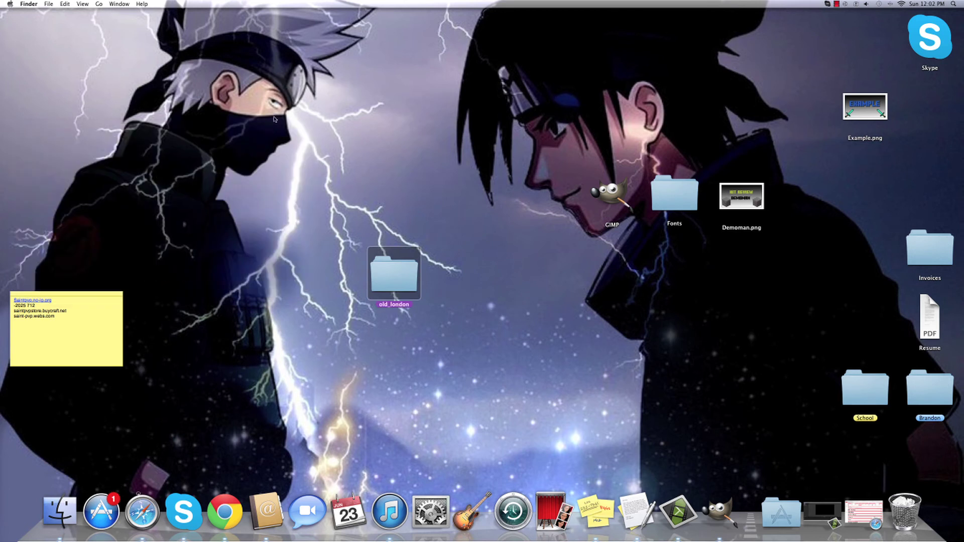
left_click(490, 283)
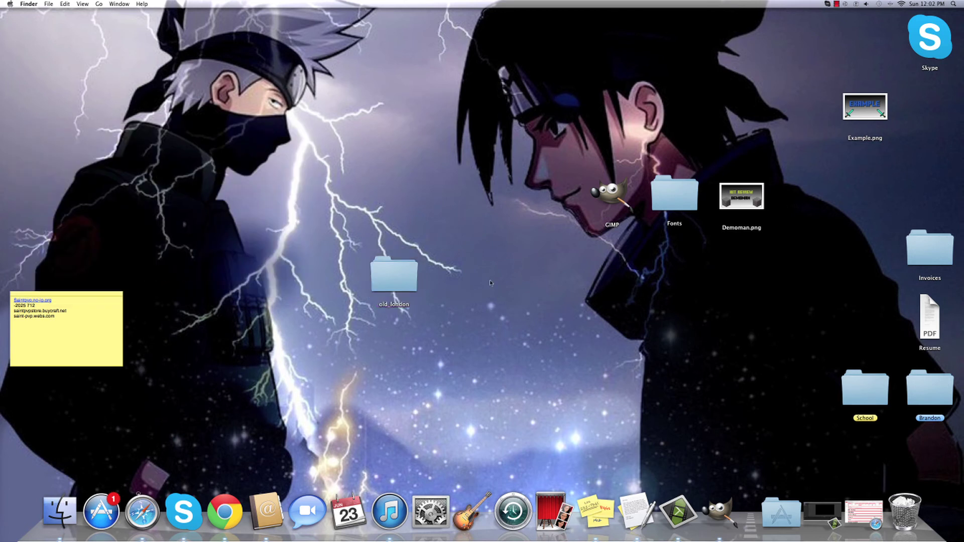
double_click(392, 281)
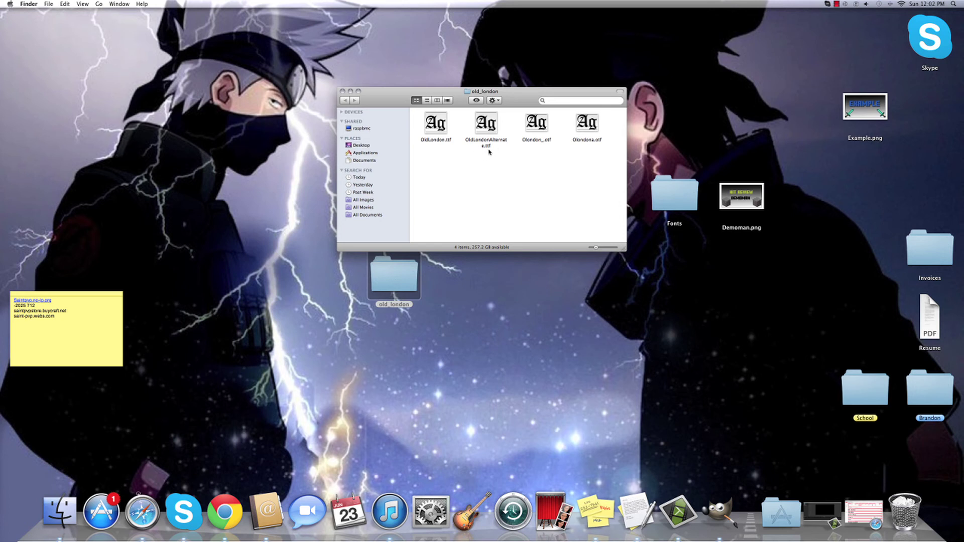
Trash Olondon_.otf and Olondona.otf, close the folder, and open a new Finder window.
left_click(548, 127)
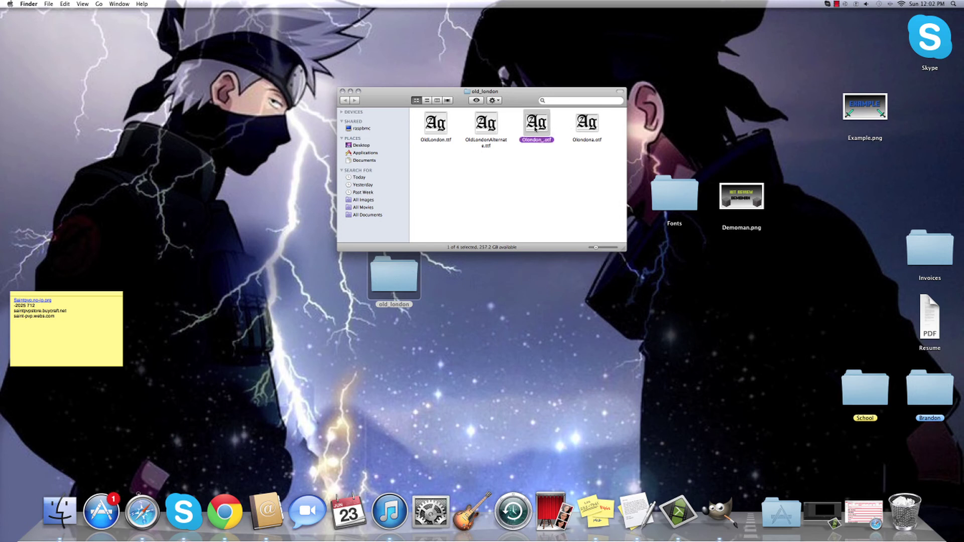
key("super+BackSpace")
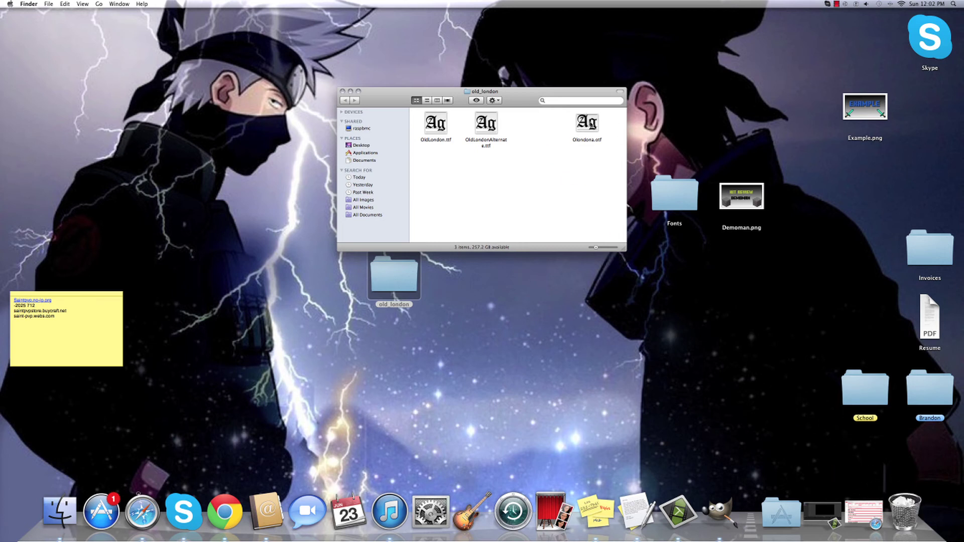
right_click(585, 125)
left_click(610, 146)
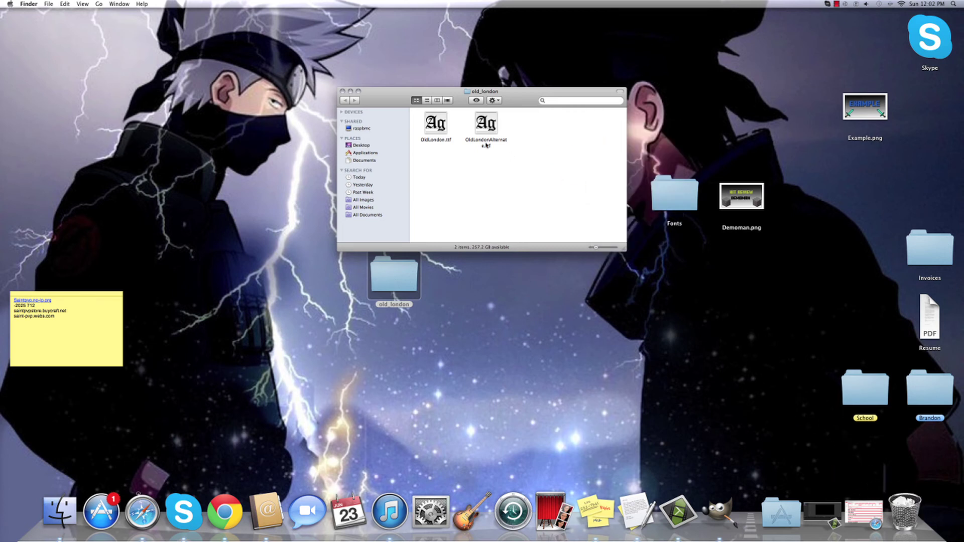
left_click(343, 91)
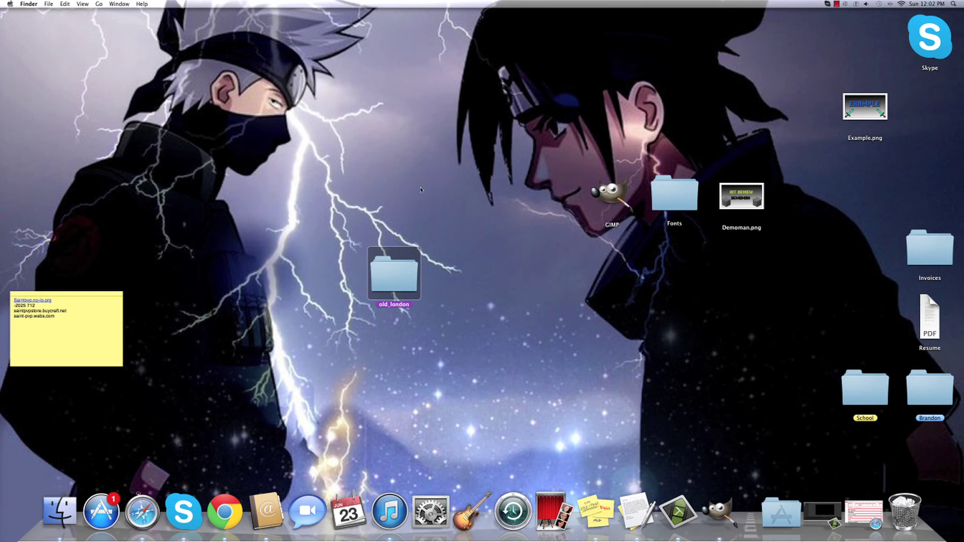
right_click(408, 261)
key("Escape")
left_click(60, 510)
Move Minercraftory-1.ttf onto the desktop and create a folder named Minecraftory.
double_click(210, 171)
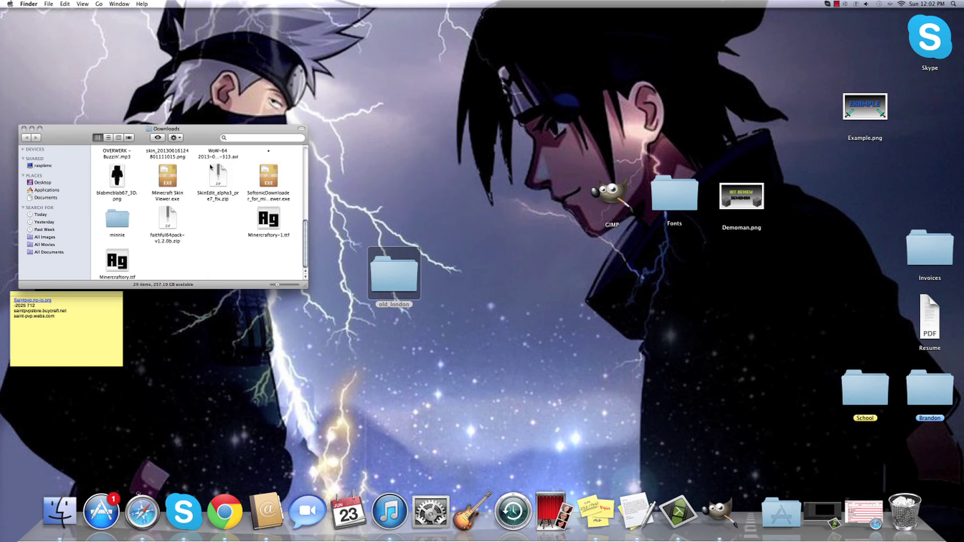
left_click_drag(268, 218, 370, 200)
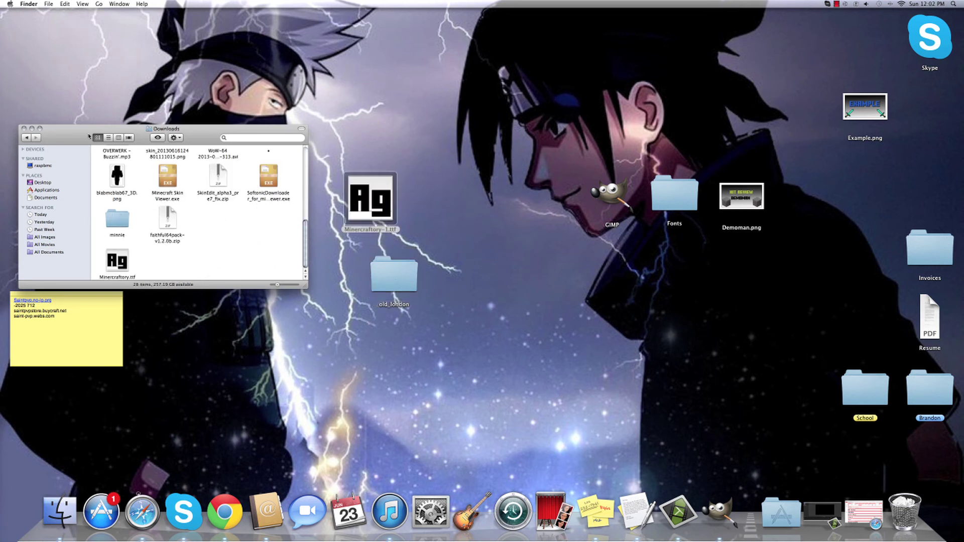
left_click(24, 129)
right_click(452, 190)
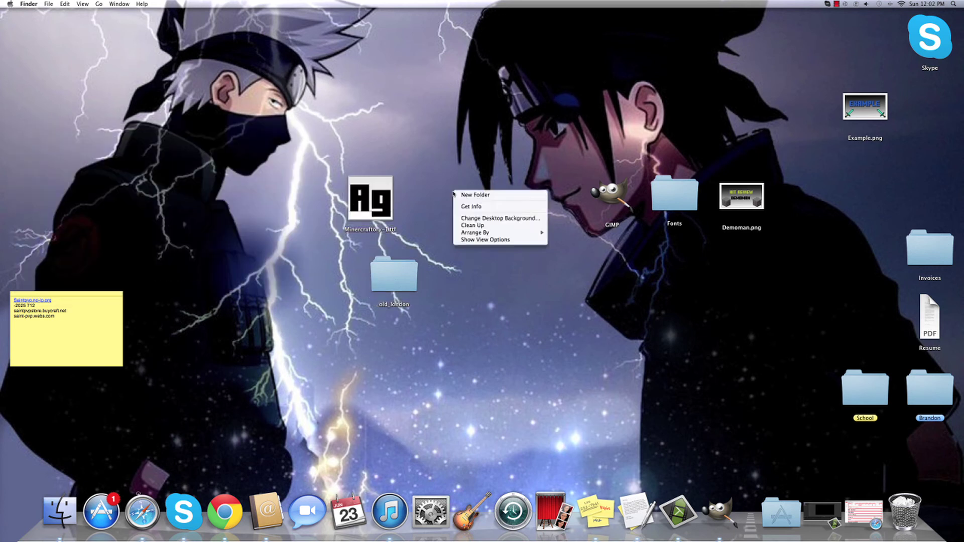
left_click(477, 194)
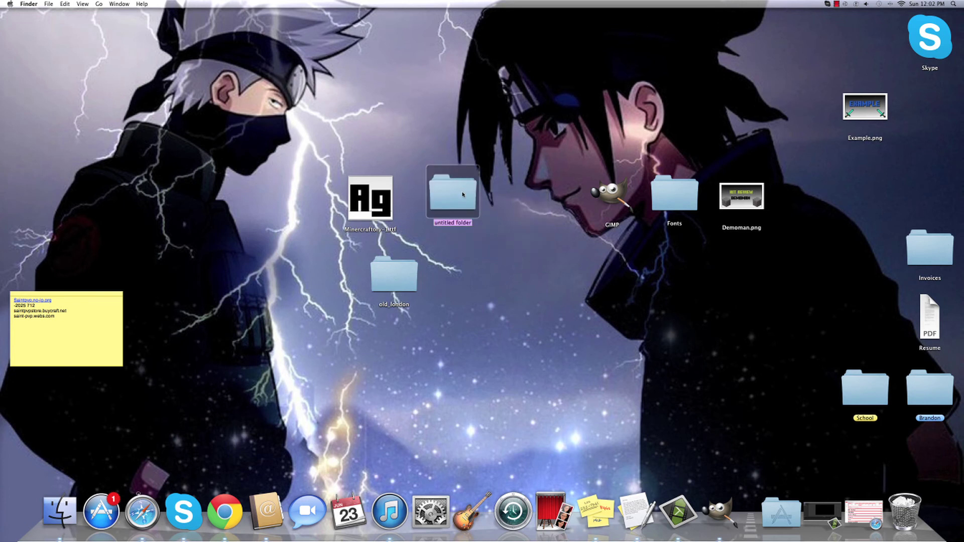
key("Return")
key("Return")
key("BackSpace")
type("Minecraftory")
Put the font file into the Minecraftory folder and drag the folder to the Trash.
left_click(478, 254)
left_click_drag(358, 215, 439, 200)
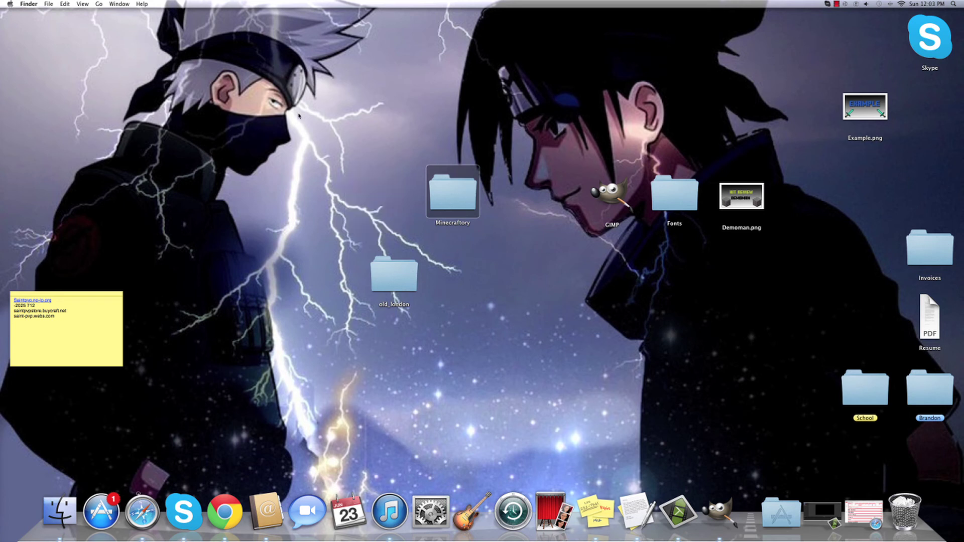
left_click_drag(467, 188, 904, 511)
Move old_london and use Clean Up to align the desktop icons.
left_click_drag(409, 293, 559, 220)
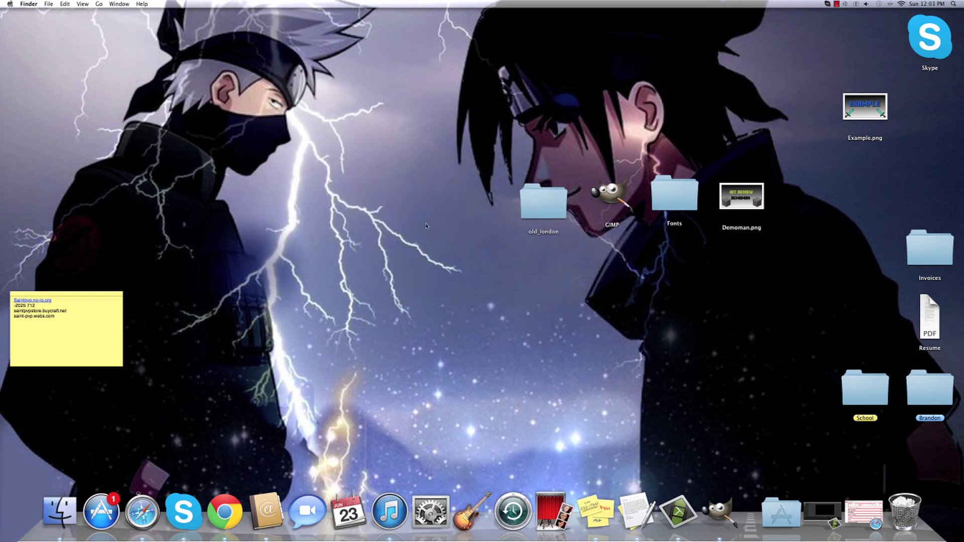
right_click(580, 271)
left_click(607, 305)
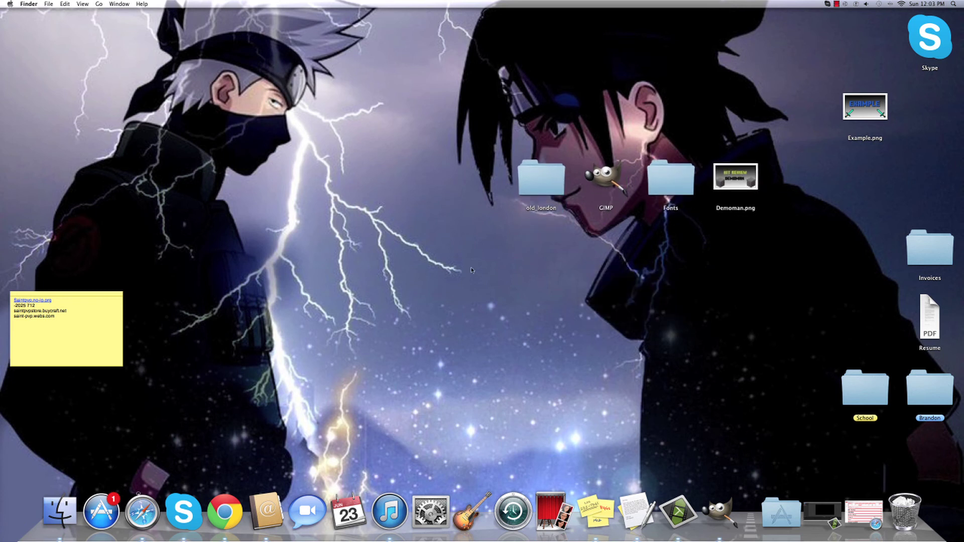
left_click_drag(584, 316, 615, 340)
Open GIMP's Preferences to the Folders > Fonts page.
left_click(712, 513)
left_click(45, 3)
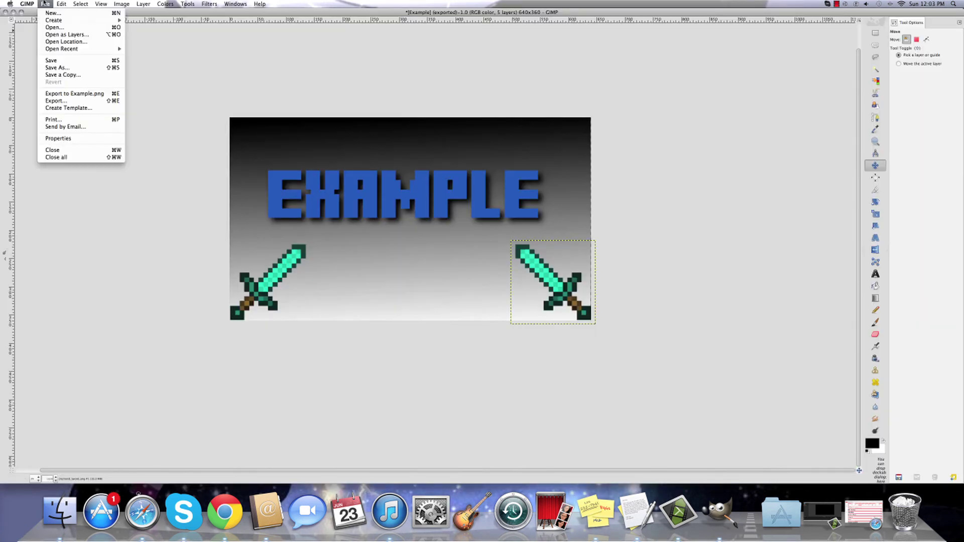
mouse_move(33, 4)
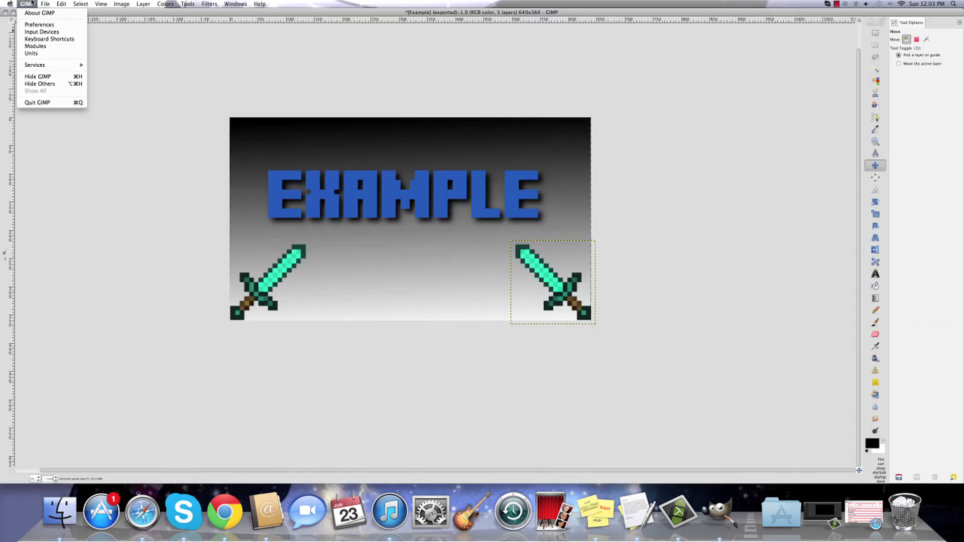
left_click(37, 28)
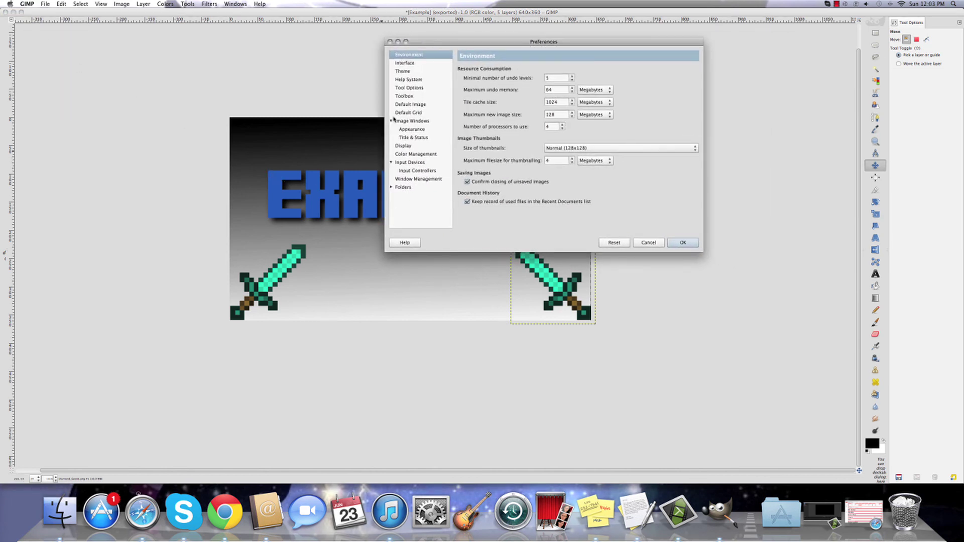
left_click(392, 187)
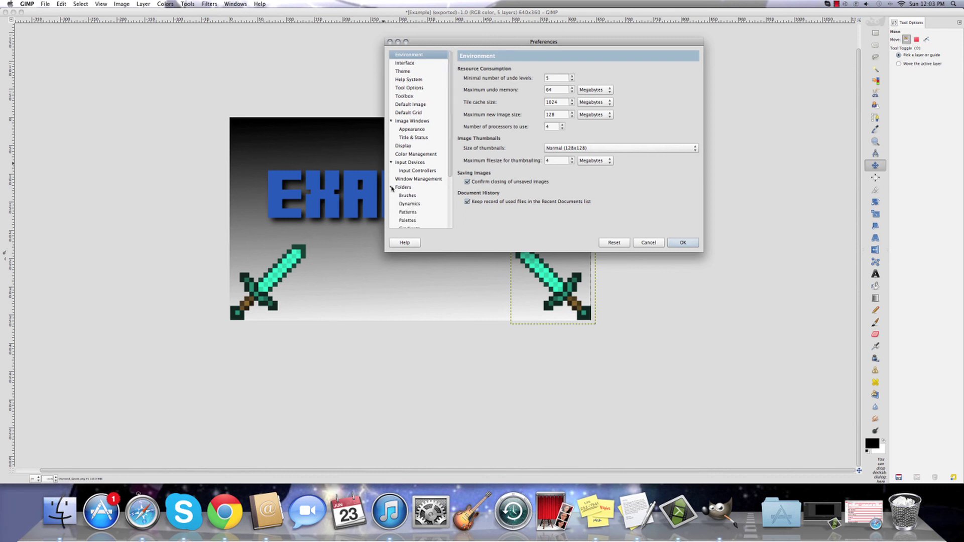
scroll(401, 155, "down", 3)
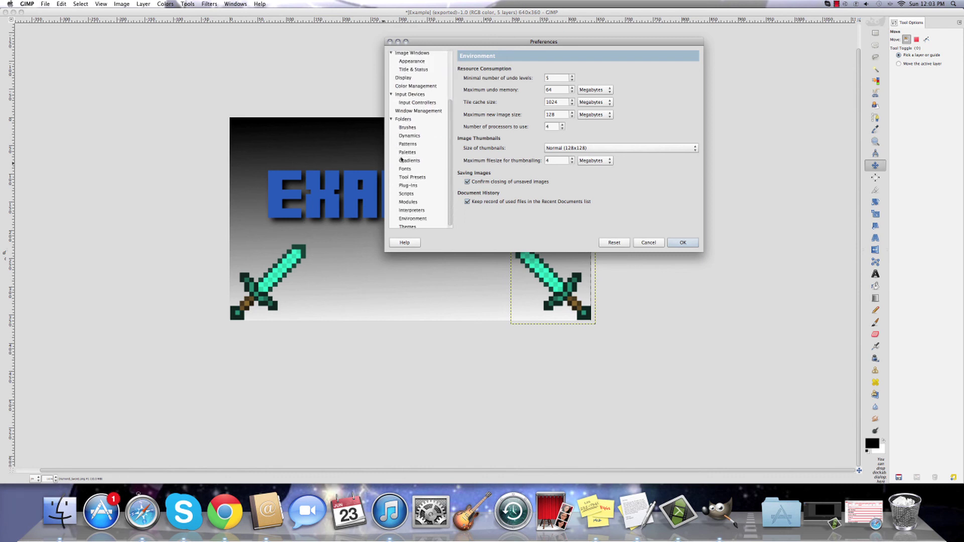
left_click(405, 169)
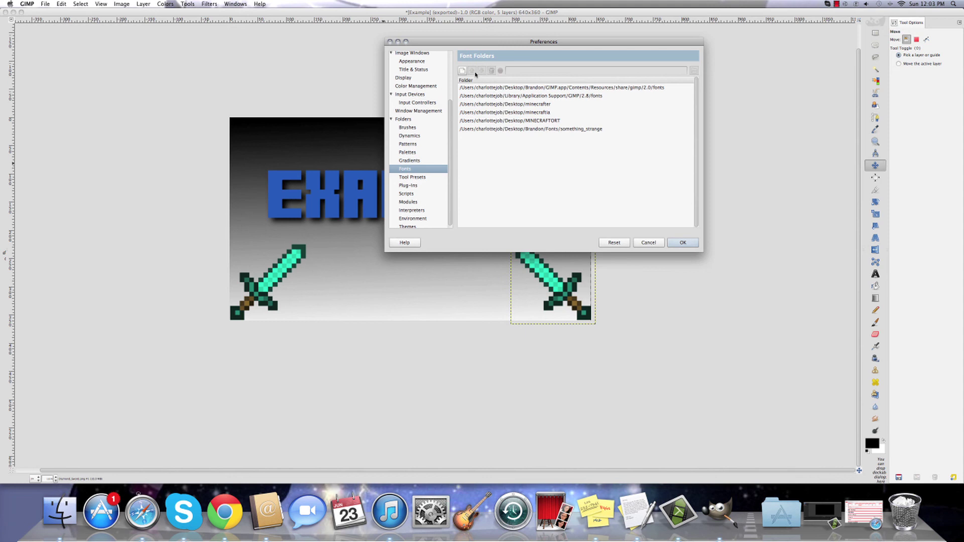
Add Desktop/old_london as a font folder and confirm the Preferences.
left_click(462, 70)
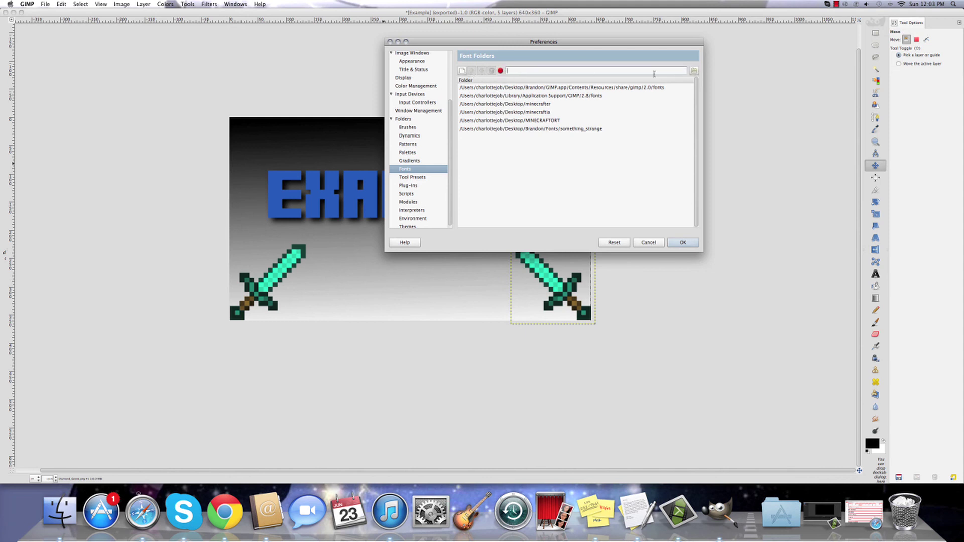
left_click(694, 73)
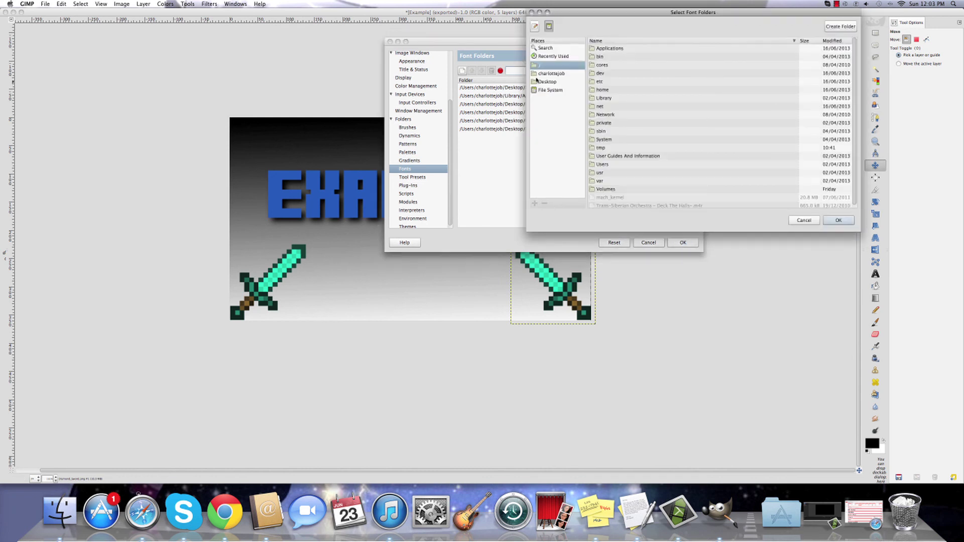
left_click(547, 82)
left_click(610, 83)
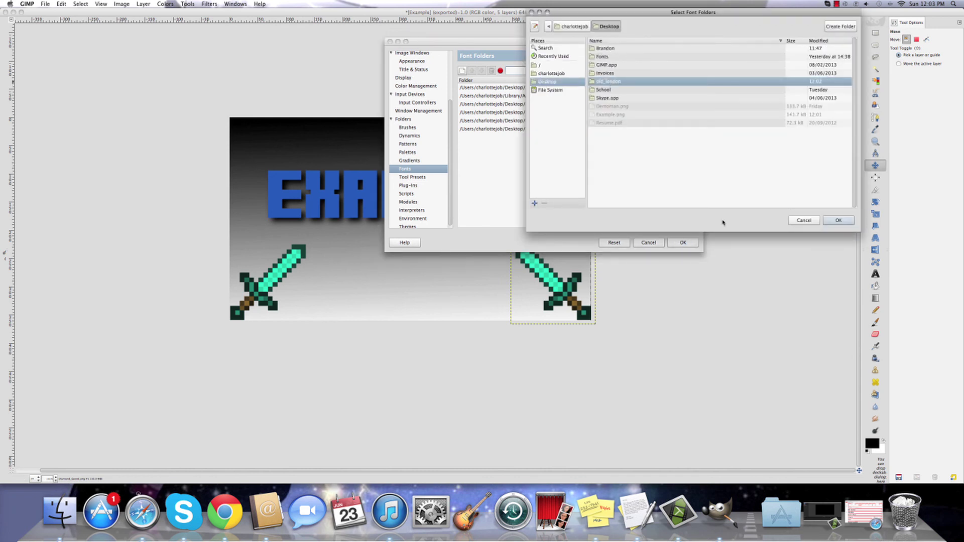
left_click(837, 221)
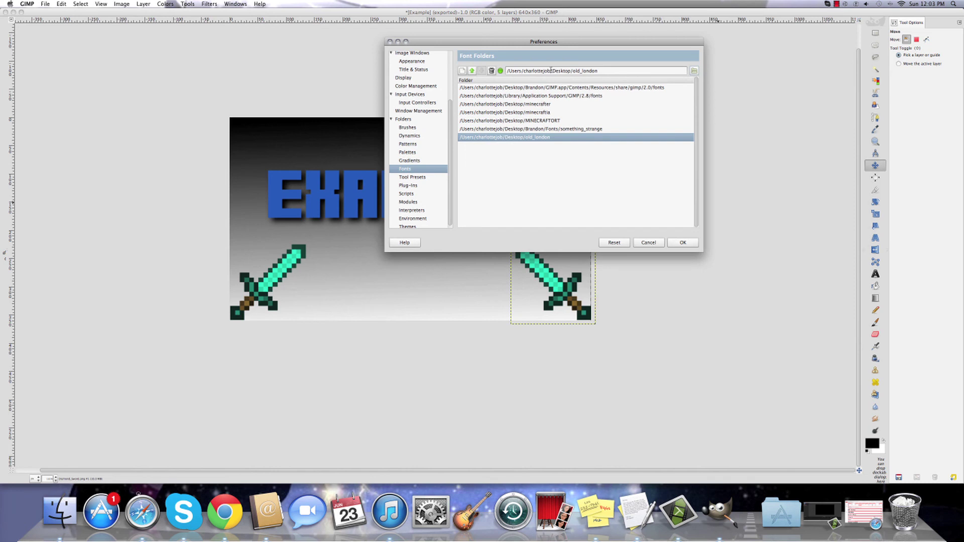
left_click(682, 242)
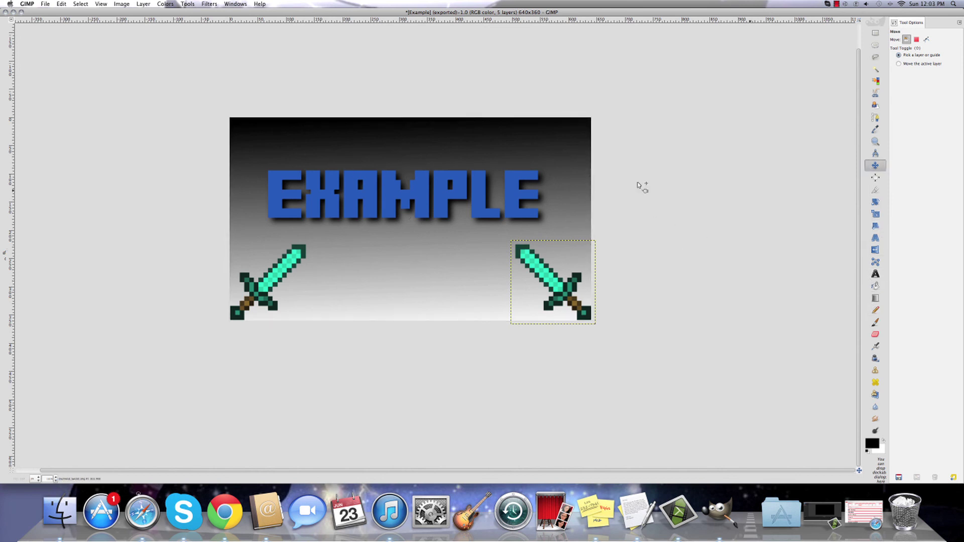
Draw a text box between the swords and type EXAMPLE in the Old London font.
left_click(875, 274)
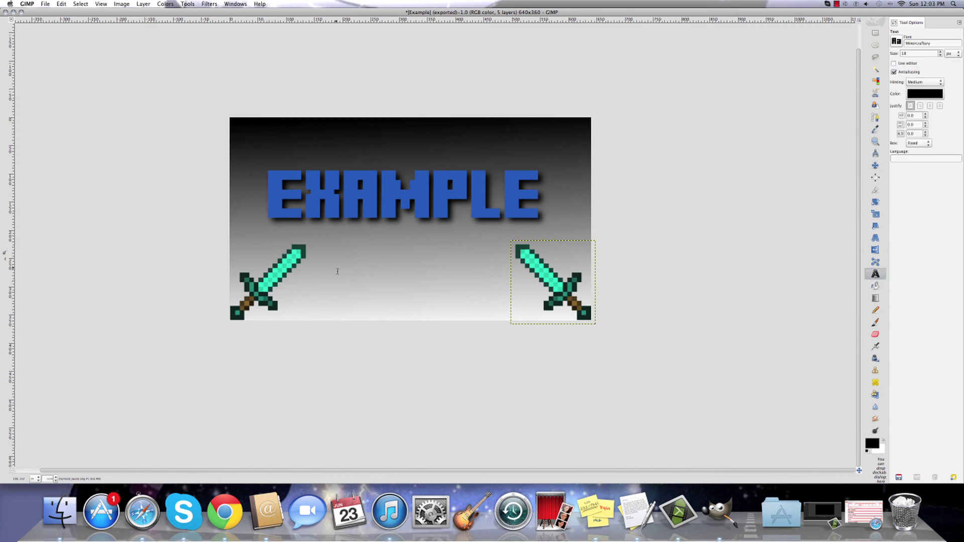
left_click_drag(324, 260, 495, 290)
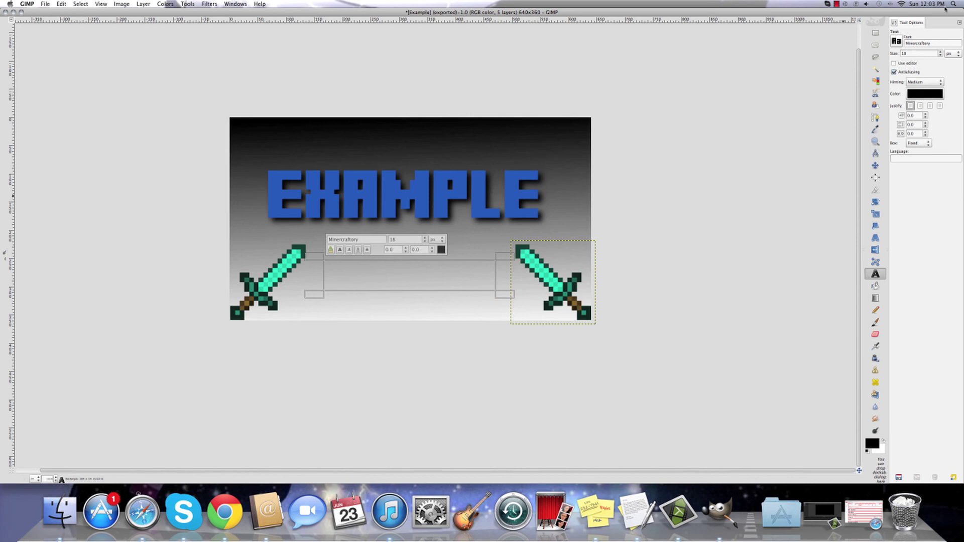
double_click(933, 44)
type("old")
left_click(953, 57)
type("EXAMPLE")
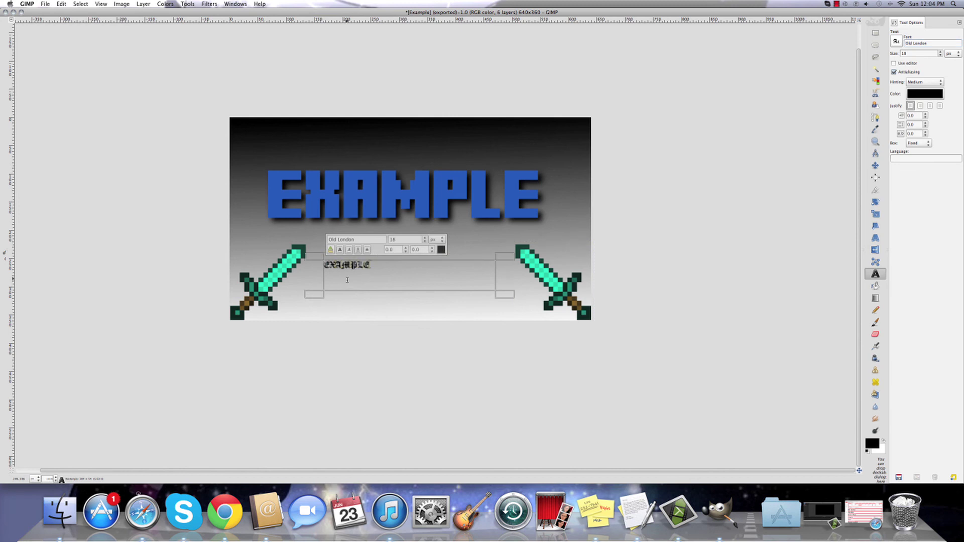
Enlarge the EXAMPLE text and colour it yellow-green (c4e738).
left_click_drag(396, 266, 325, 263)
left_click_drag(424, 239, 425, 241)
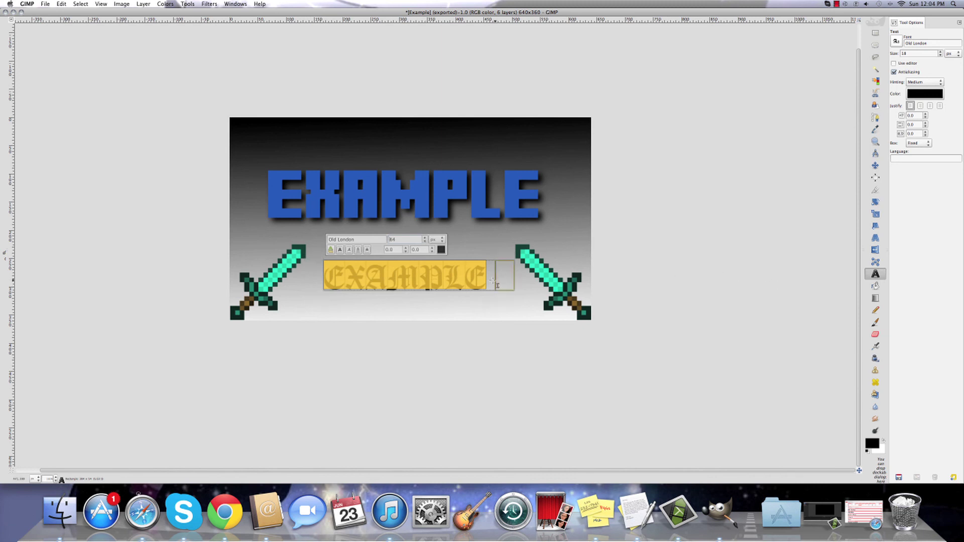
left_click(440, 249)
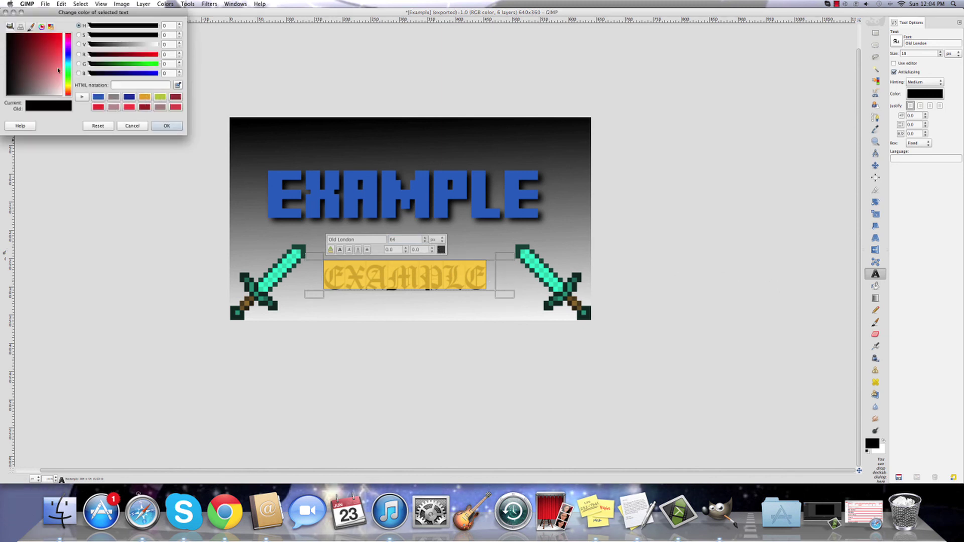
left_click(68, 86)
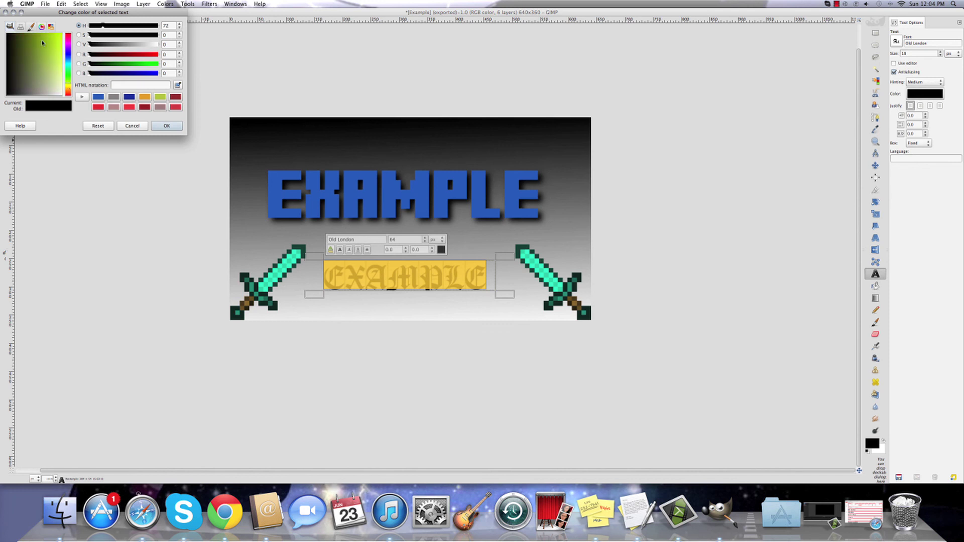
left_click_drag(42, 43, 58, 50)
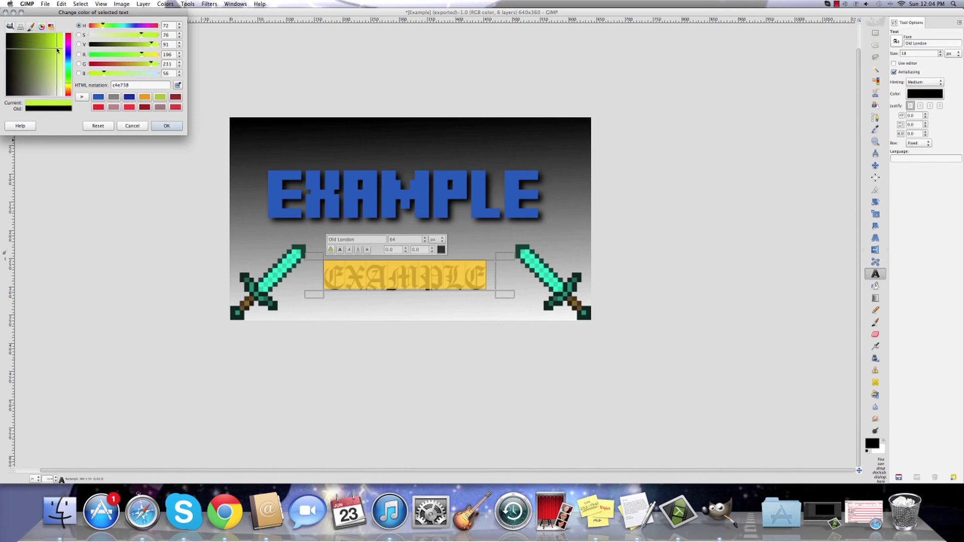
left_click(165, 128)
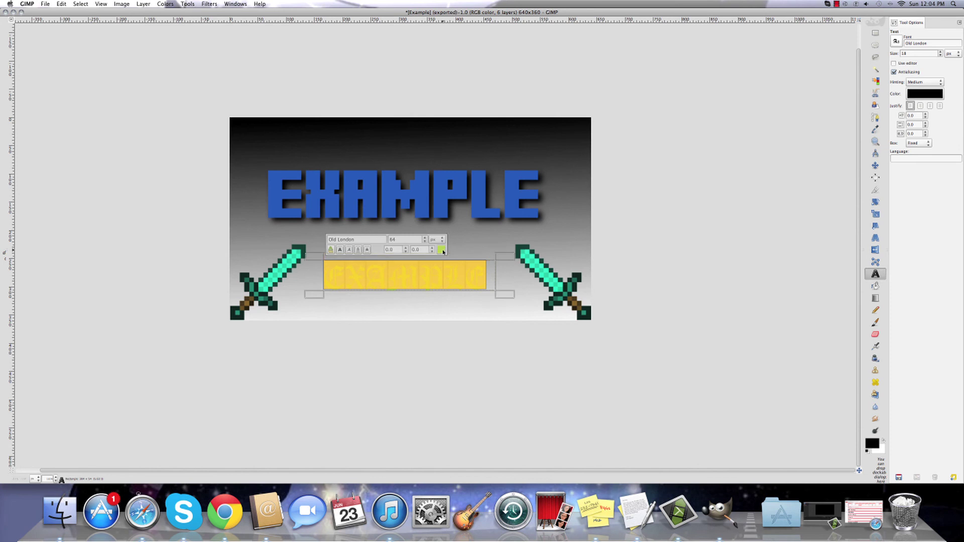
left_click(710, 269)
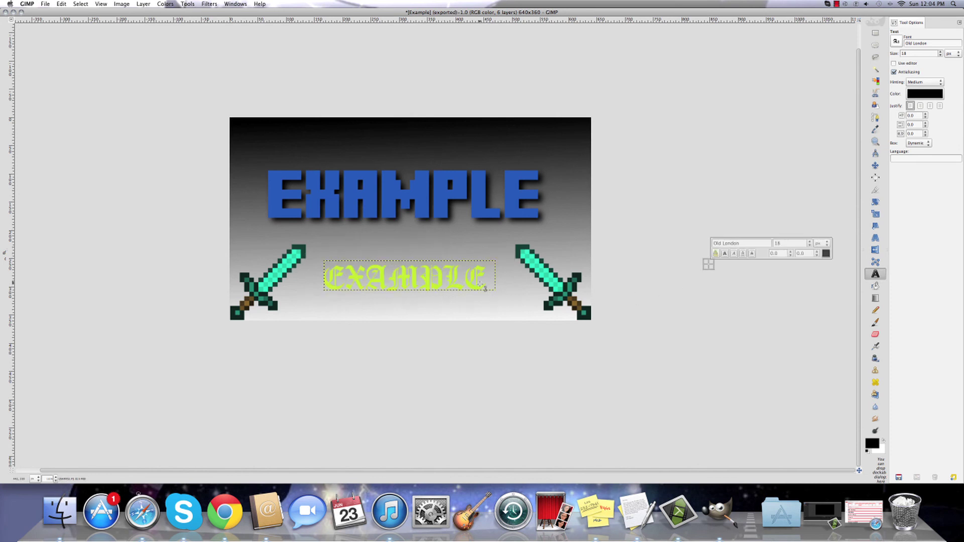